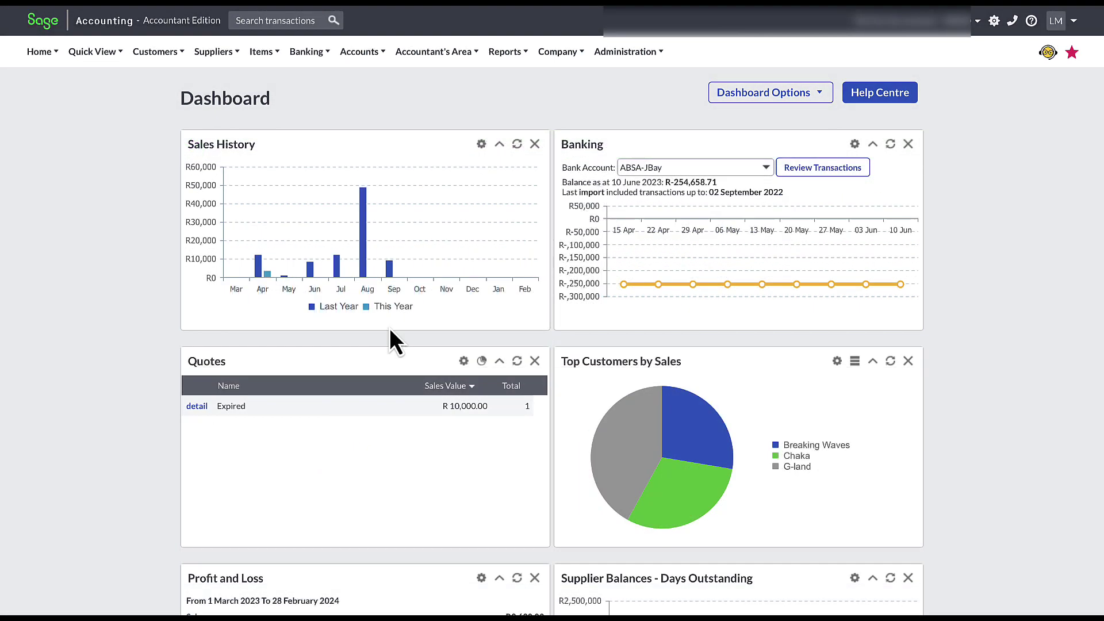
# Step: Open List of Customers from the Customers menu's Lists section
pyautogui.click(162, 53)
pyautogui.moveTo(197, 105)
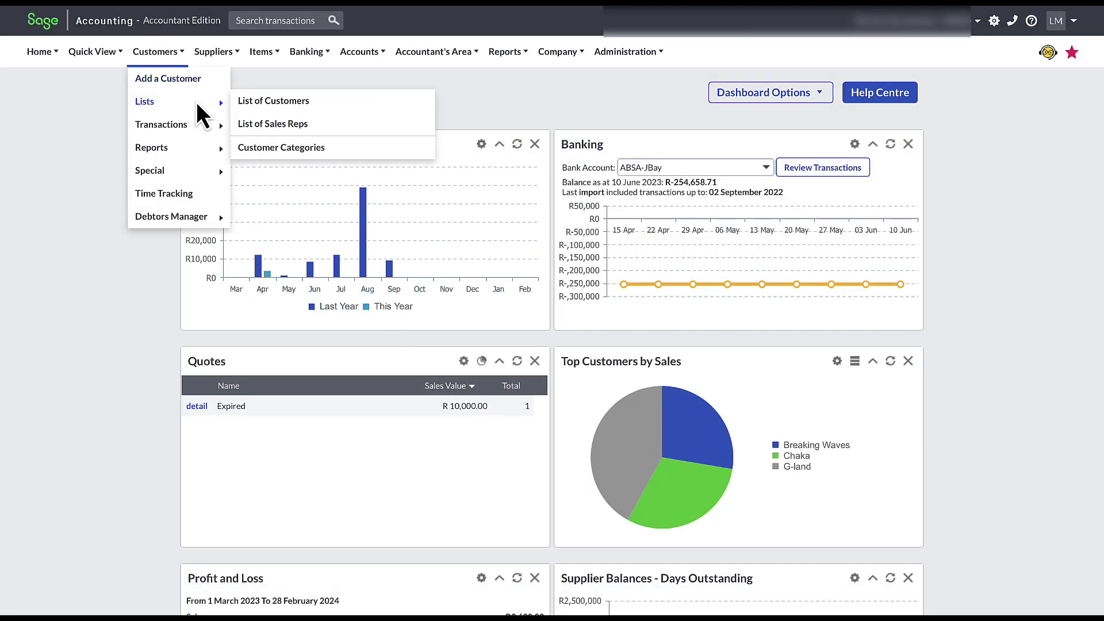
pyautogui.click(319, 102)
pyautogui.scroll(-10, 377, 312)
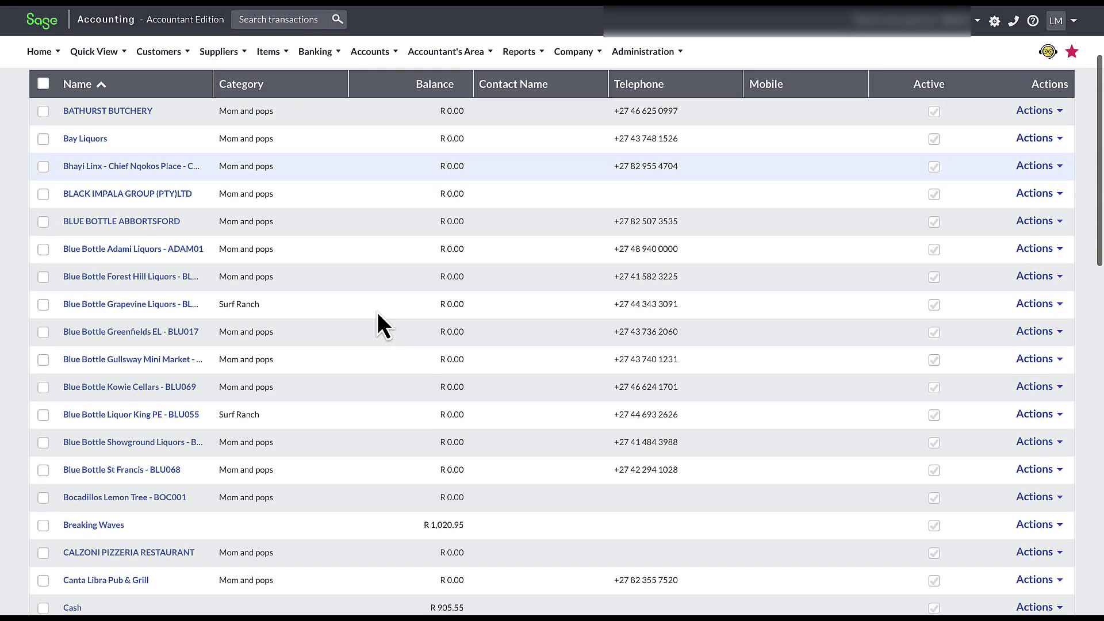
pyautogui.scroll(-10, 377, 312)
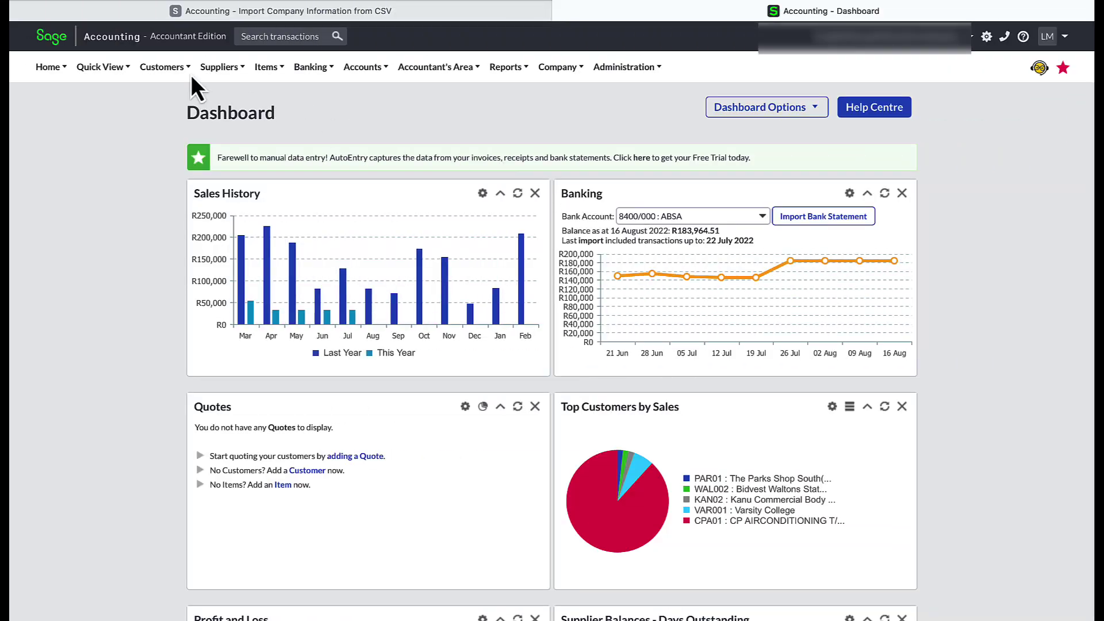
pyautogui.click(191, 75)
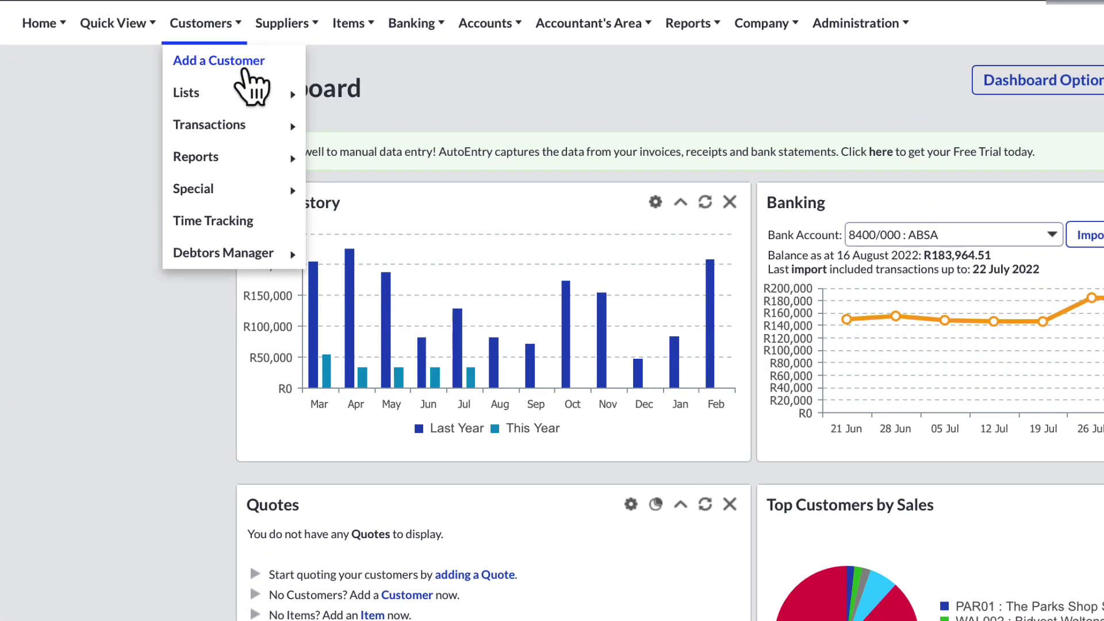
pyautogui.moveTo(246, 77)
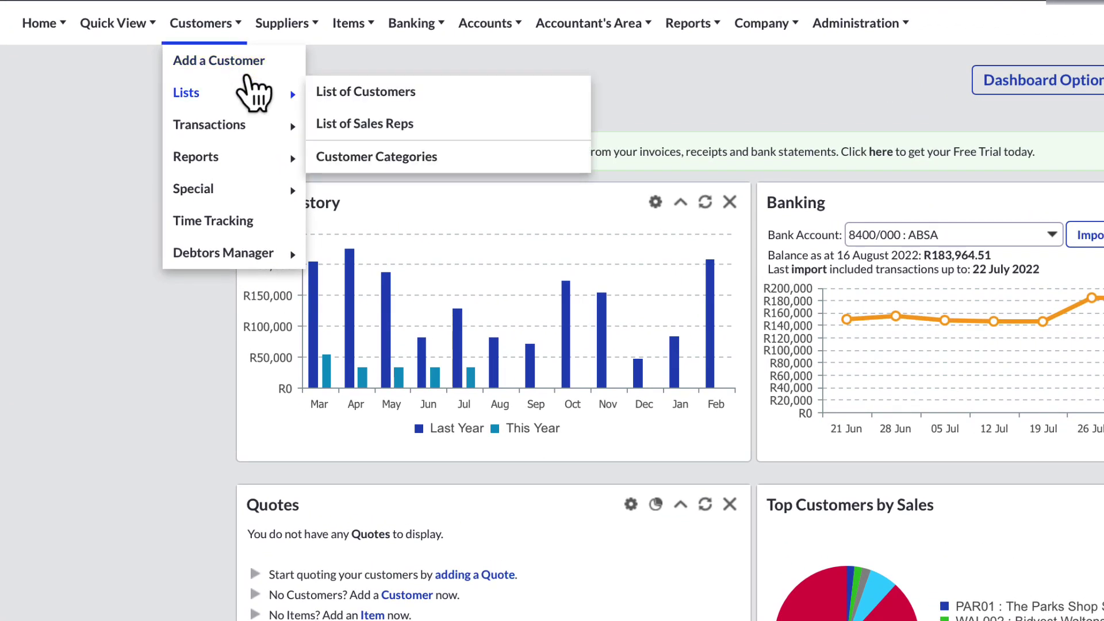
pyautogui.click(363, 94)
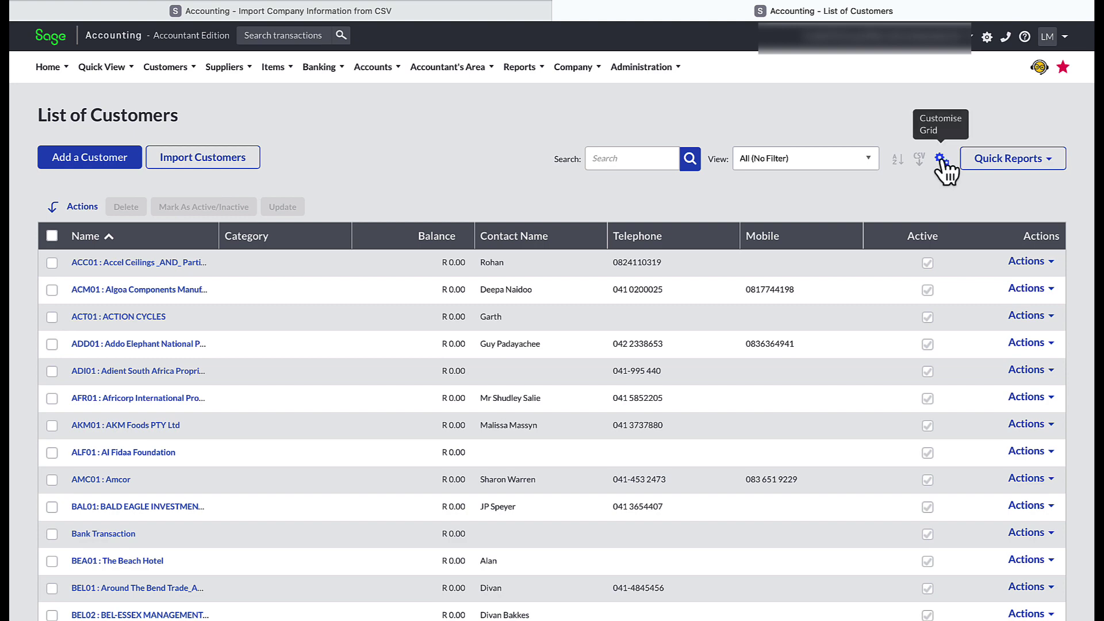
# Step: Open Customise Grid from the gear icon above the customer list
pyautogui.click(941, 159)
pyautogui.click(918, 185)
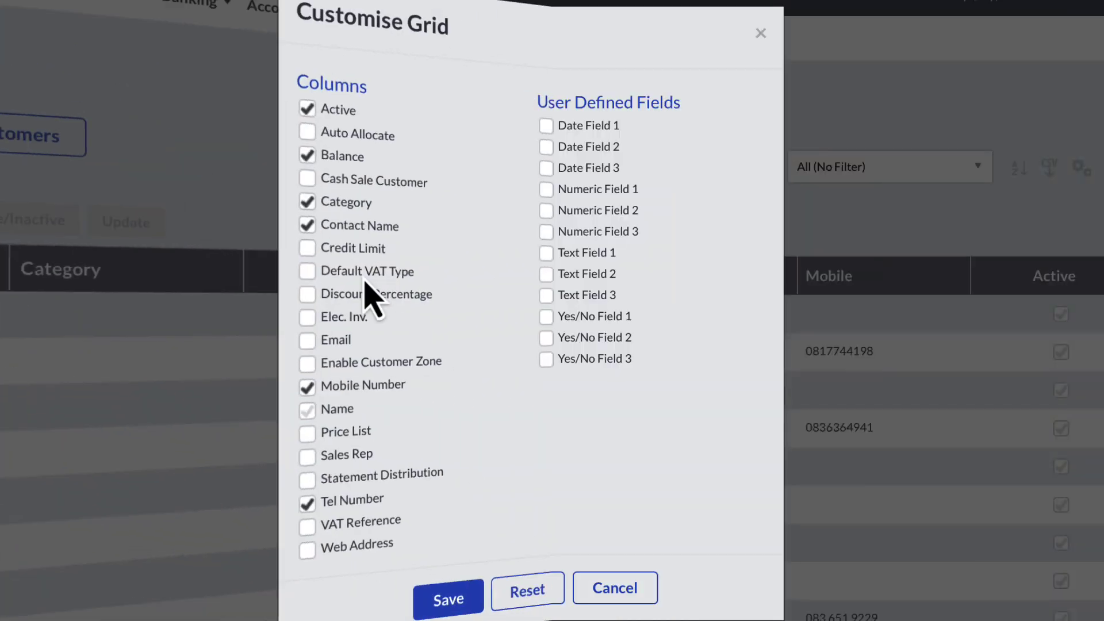
# Step: Tick Credit Limit, Default VAT Type, VAT Reference, Email, Elec. Inv. and Statement Distribution in Customise Grid
pyautogui.click(309, 254)
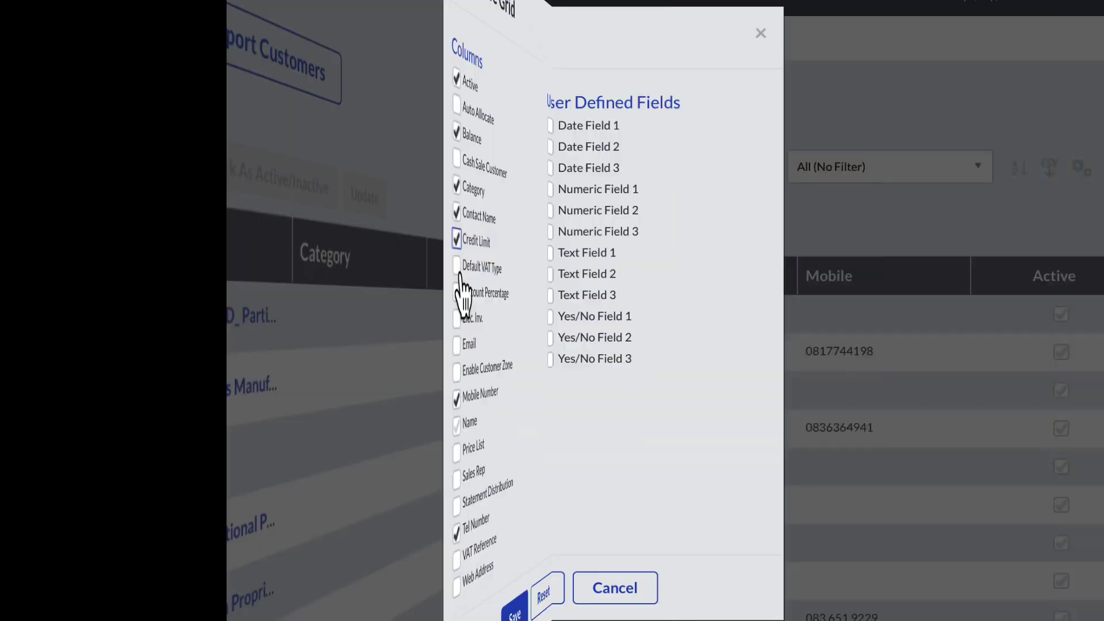
pyautogui.click(309, 274)
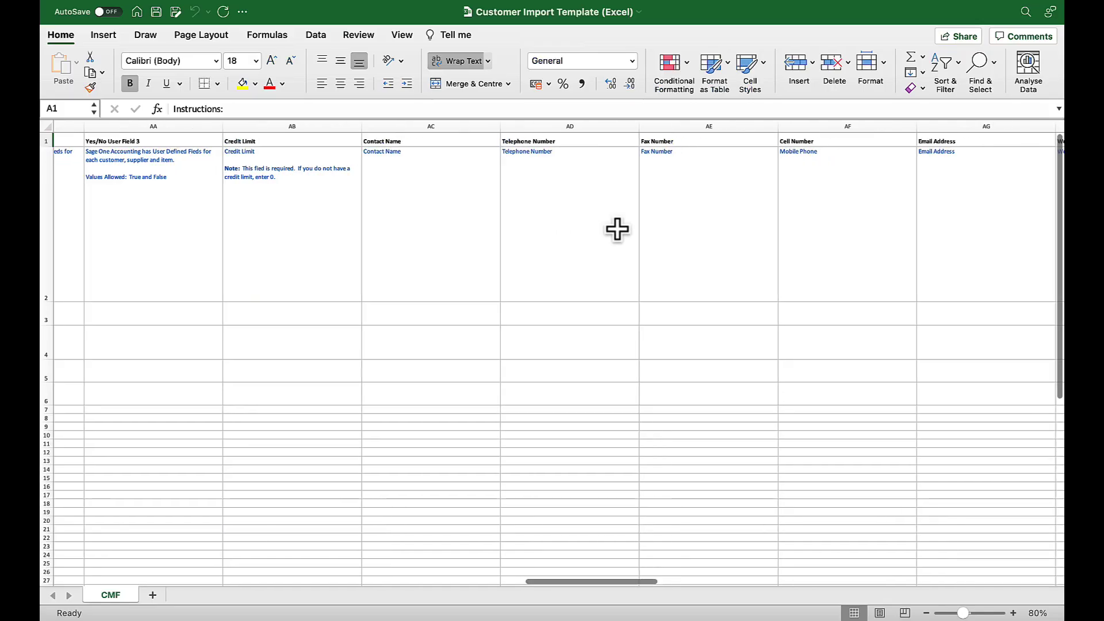
pyautogui.hscroll(10, 617, 229)
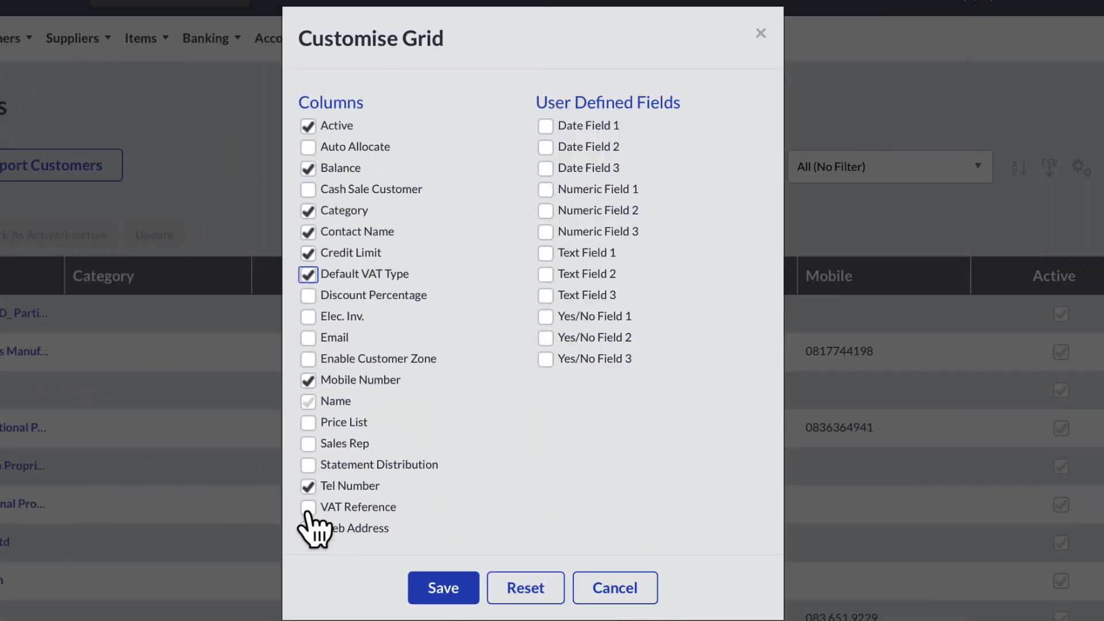
pyautogui.click(308, 509)
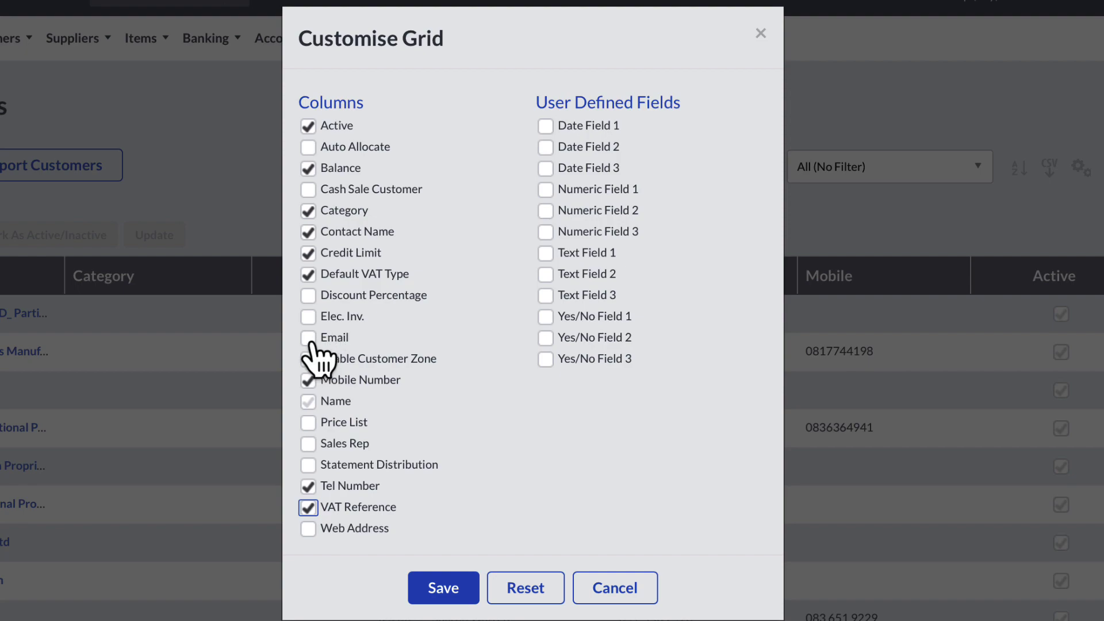
pyautogui.click(308, 338)
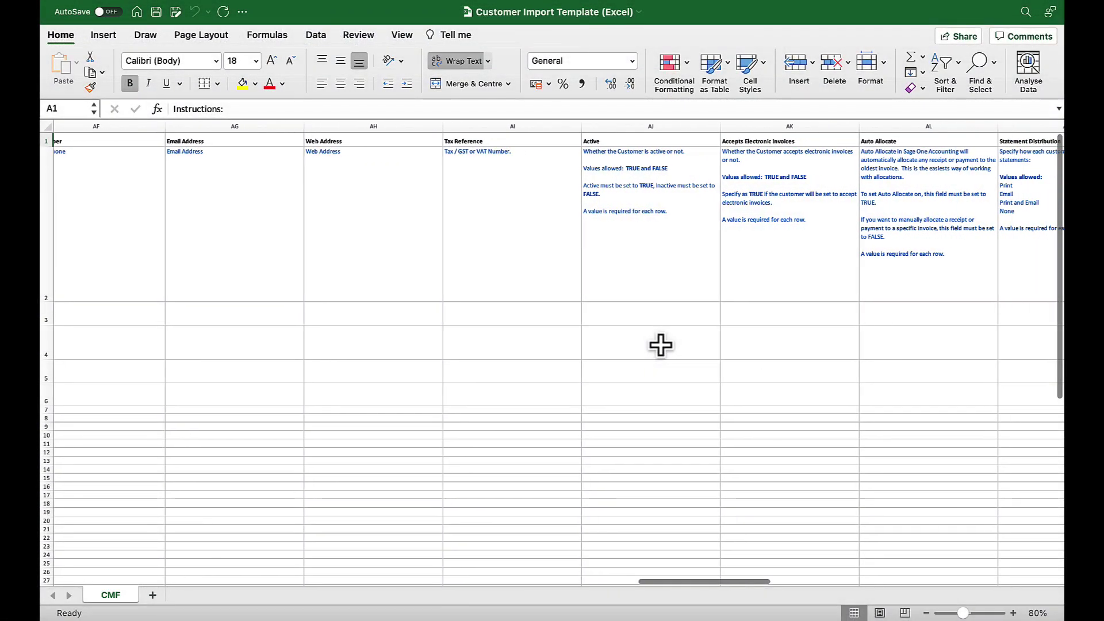
pyautogui.hscroll(5, 661, 345)
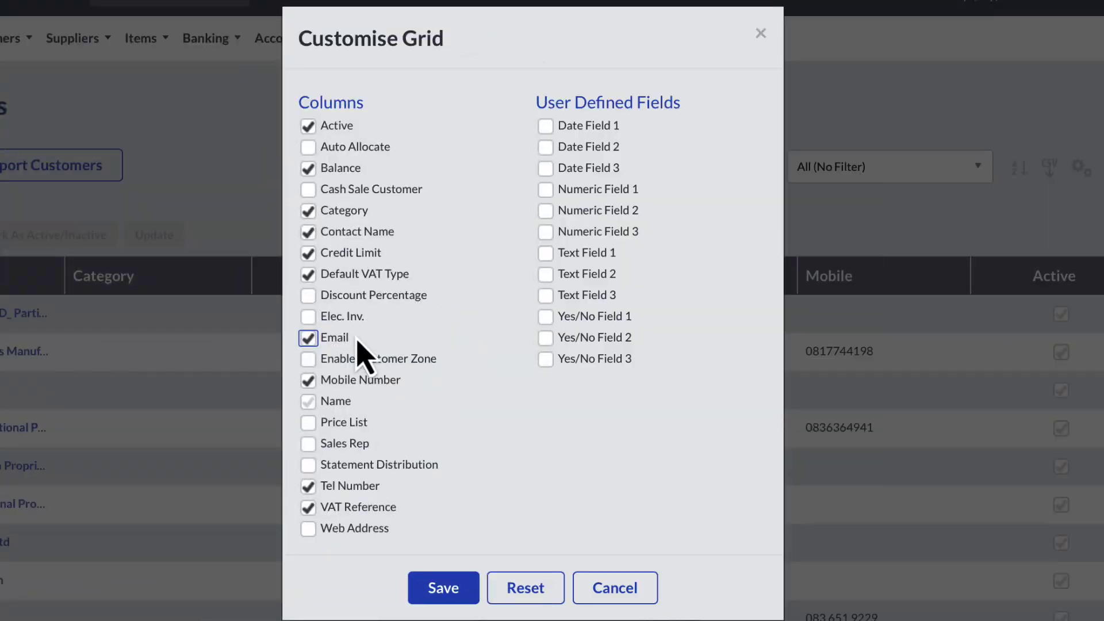
pyautogui.click(308, 317)
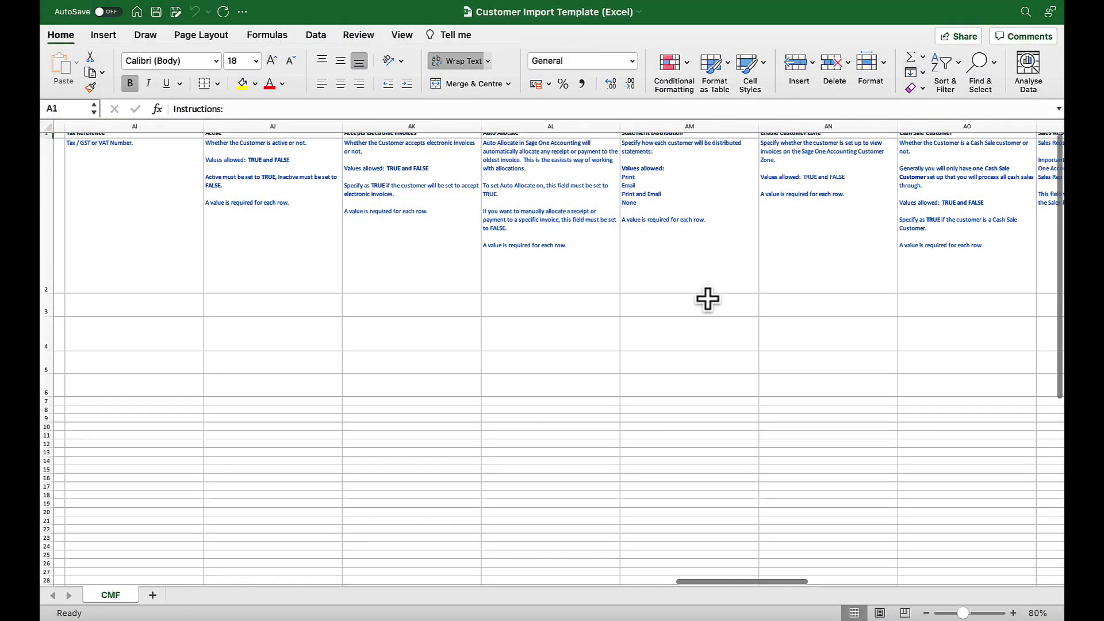
pyautogui.hscroll(5, 707, 298)
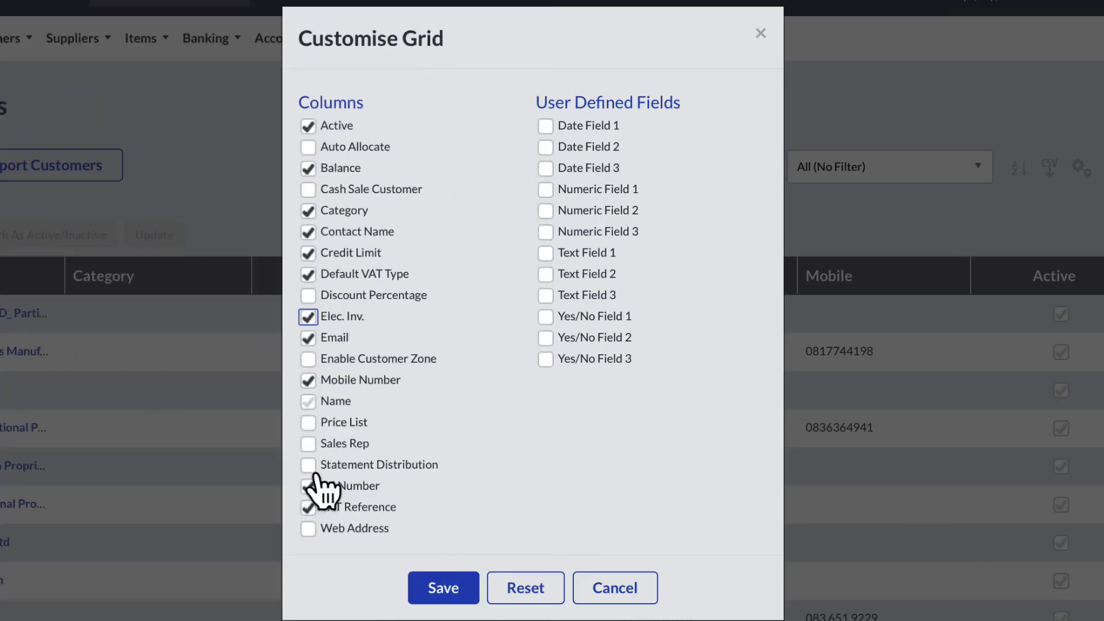
pyautogui.click(309, 465)
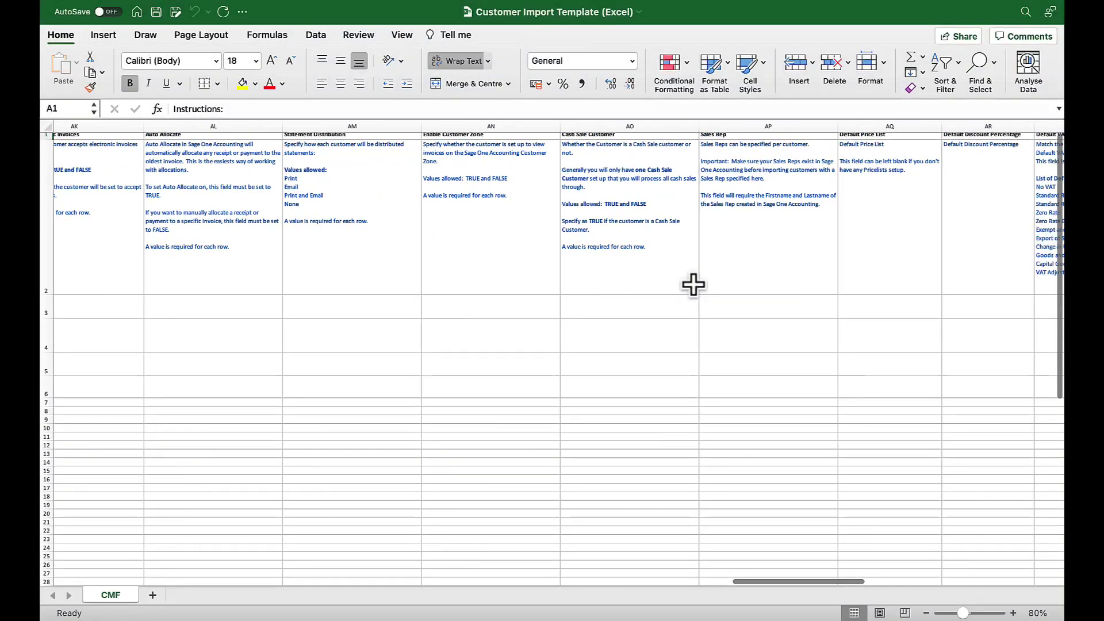
pyautogui.hscroll(10, 693, 284)
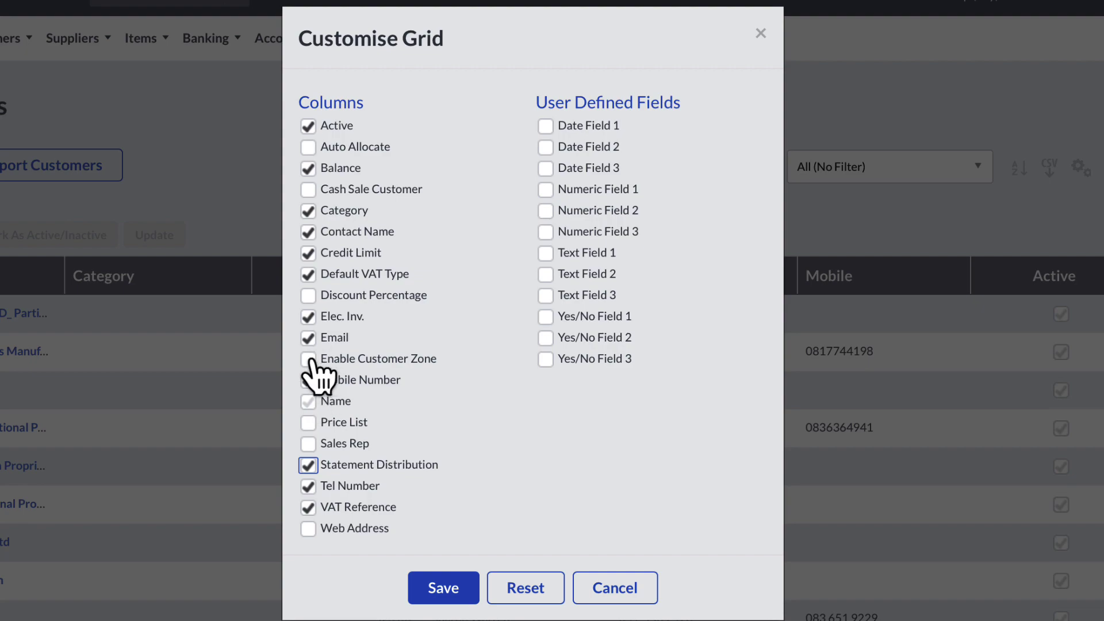
# Step: Tick Enable Customer Zone, Cash Sale Customer, Sales Rep, Auto Allocate, Discount Percentage, Web Address, and apply
pyautogui.click(310, 361)
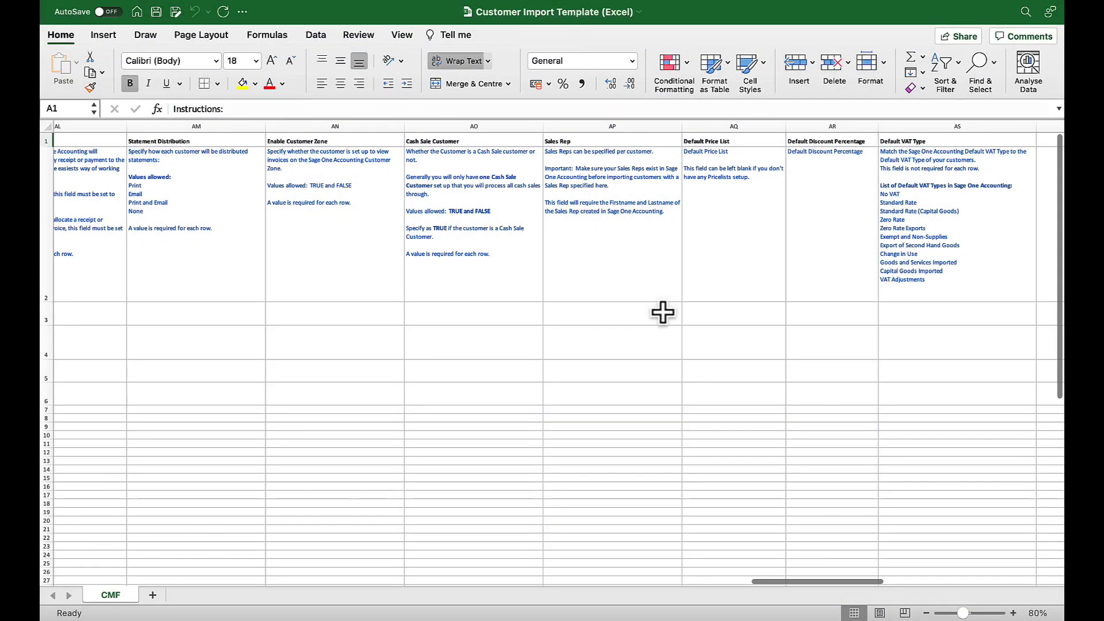
pyautogui.hscroll(1, 663, 312)
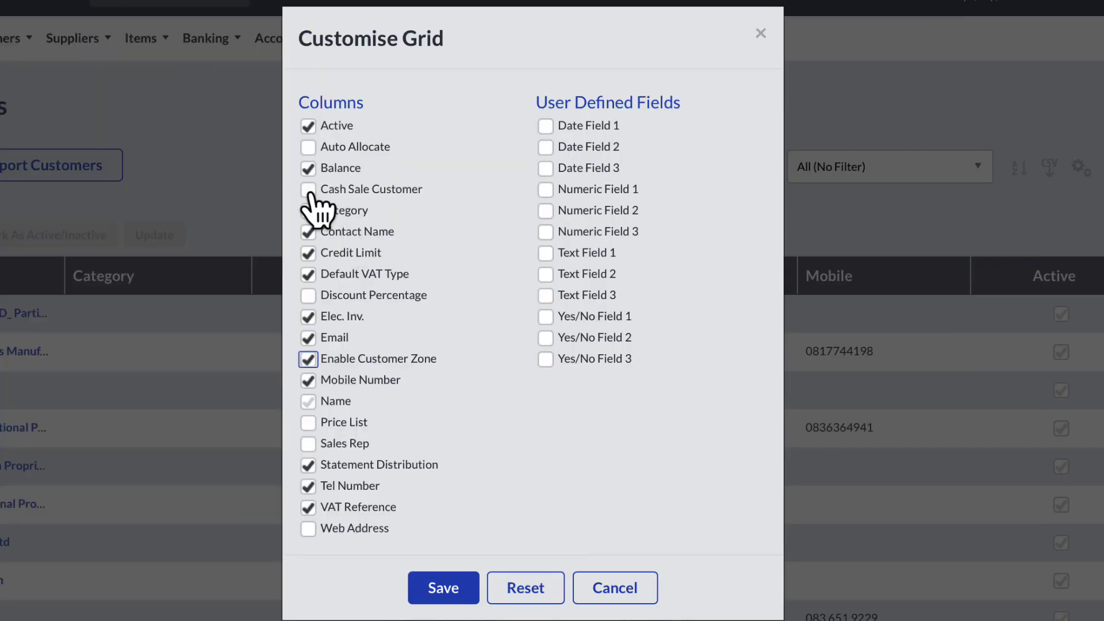
pyautogui.click(309, 189)
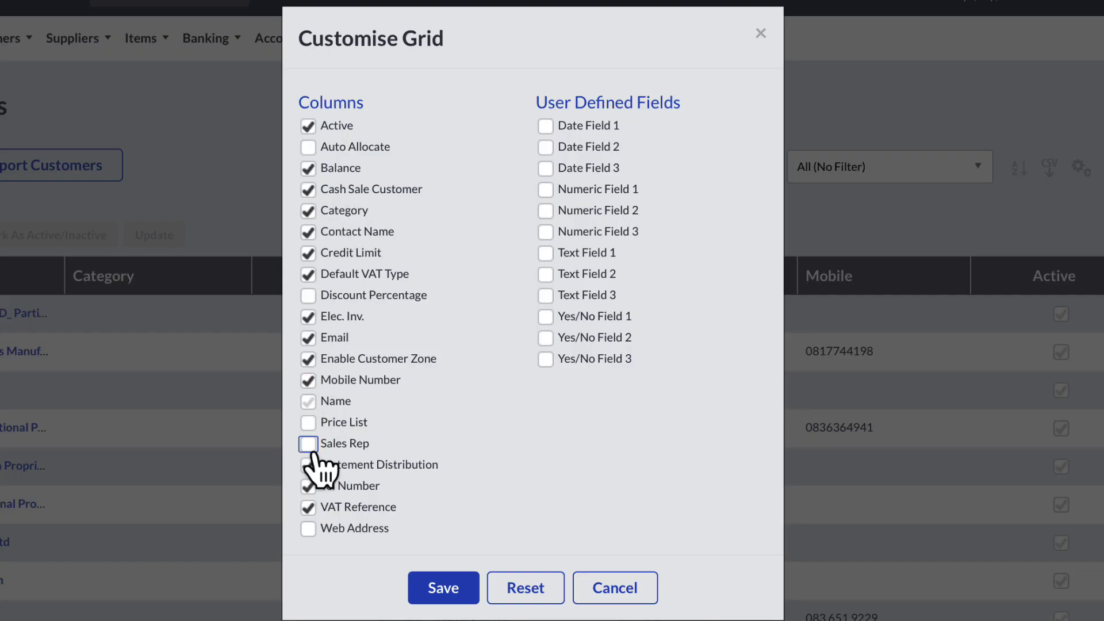
pyautogui.click(308, 444)
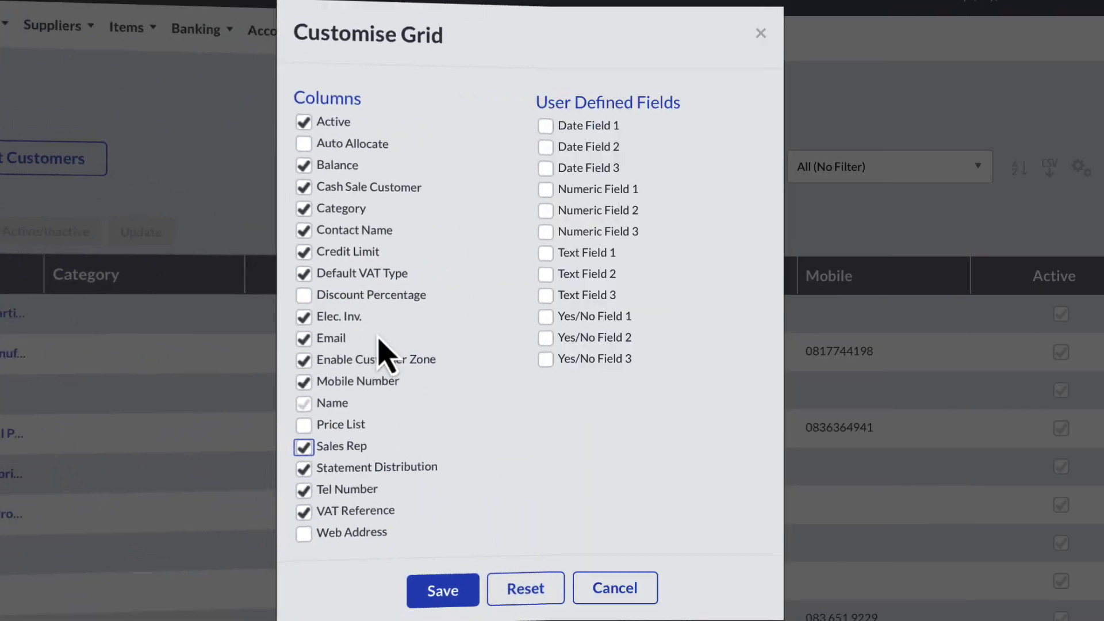
pyautogui.click(309, 148)
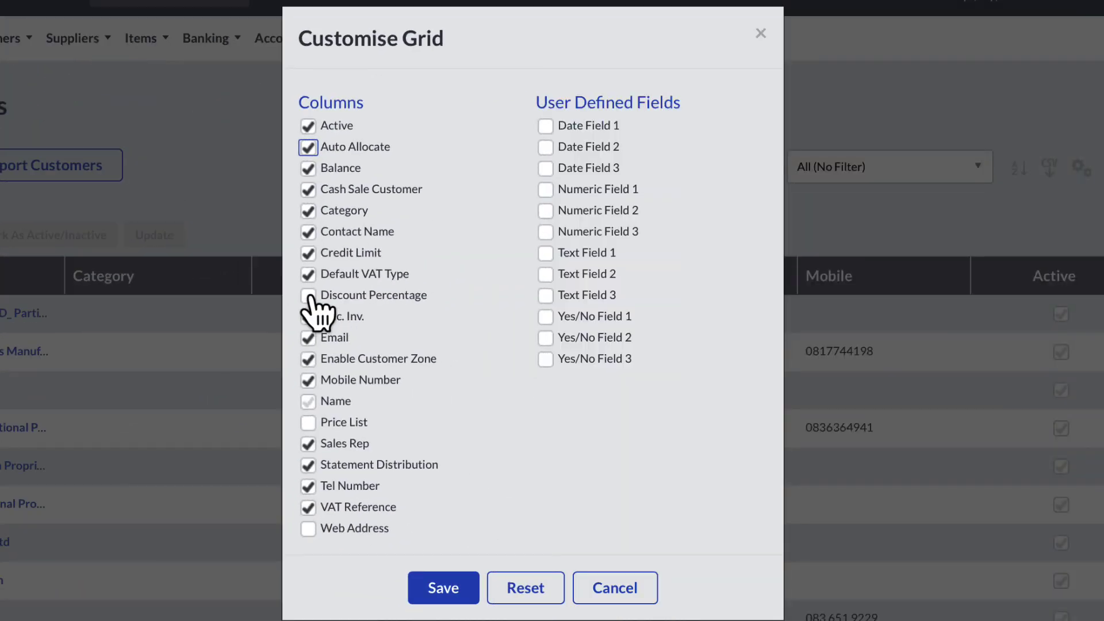
pyautogui.click(308, 295)
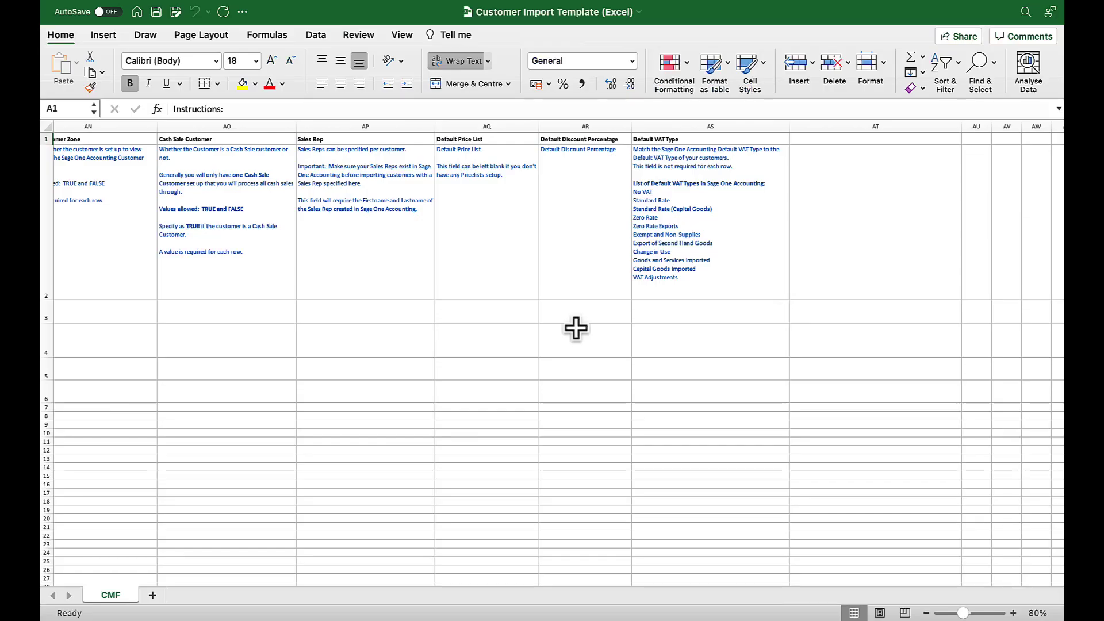
pyautogui.hscroll(10, 575, 328)
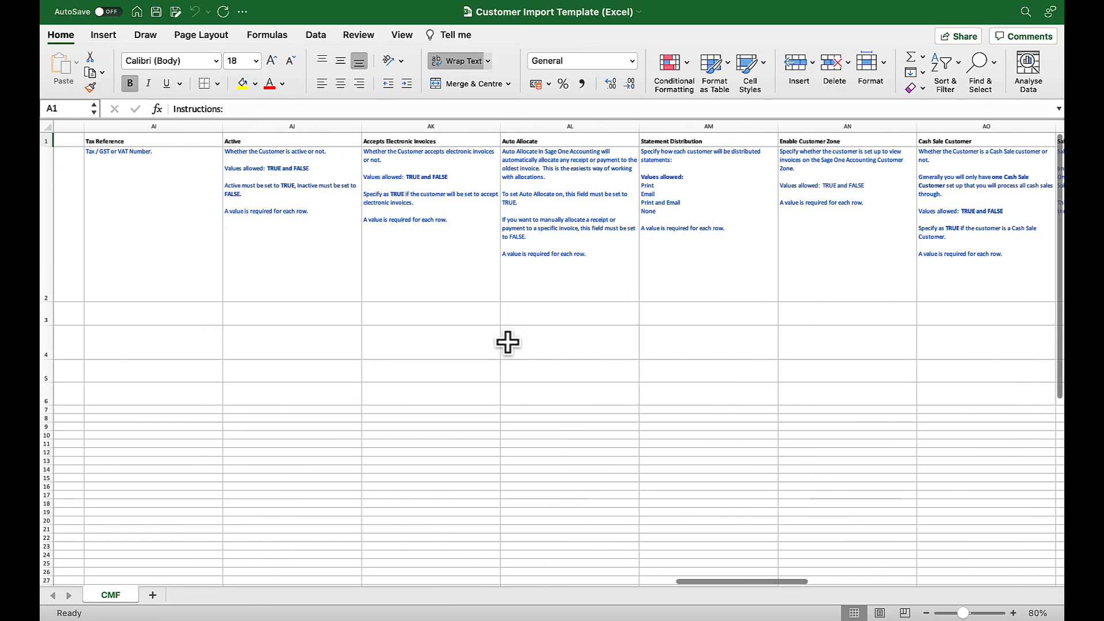
pyautogui.hscroll(-1, 507, 342)
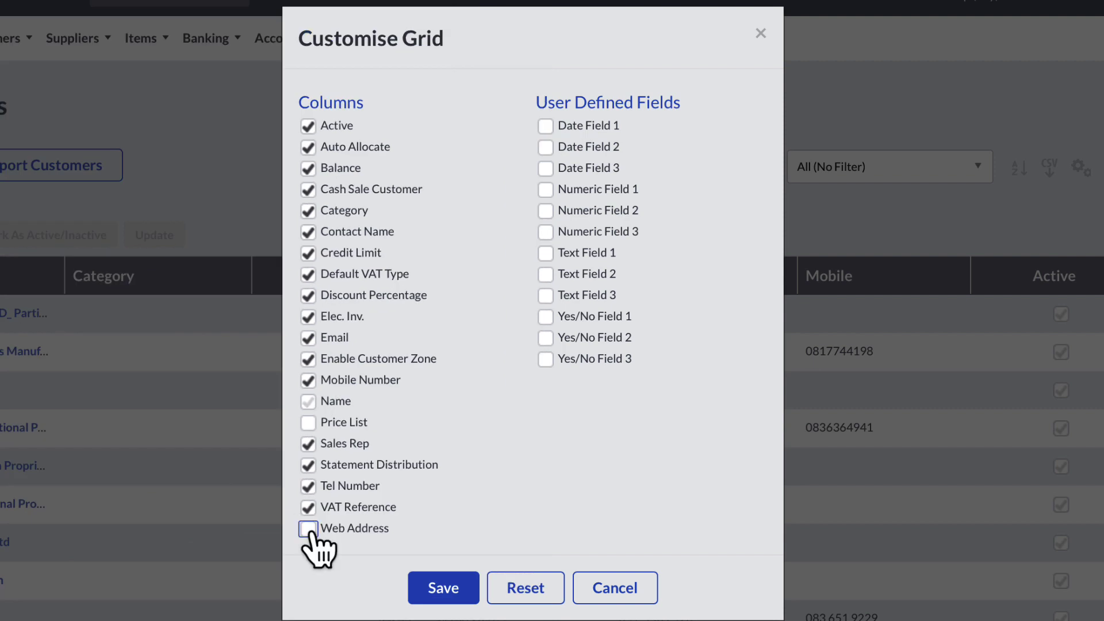
pyautogui.click(308, 529)
pyautogui.click(449, 595)
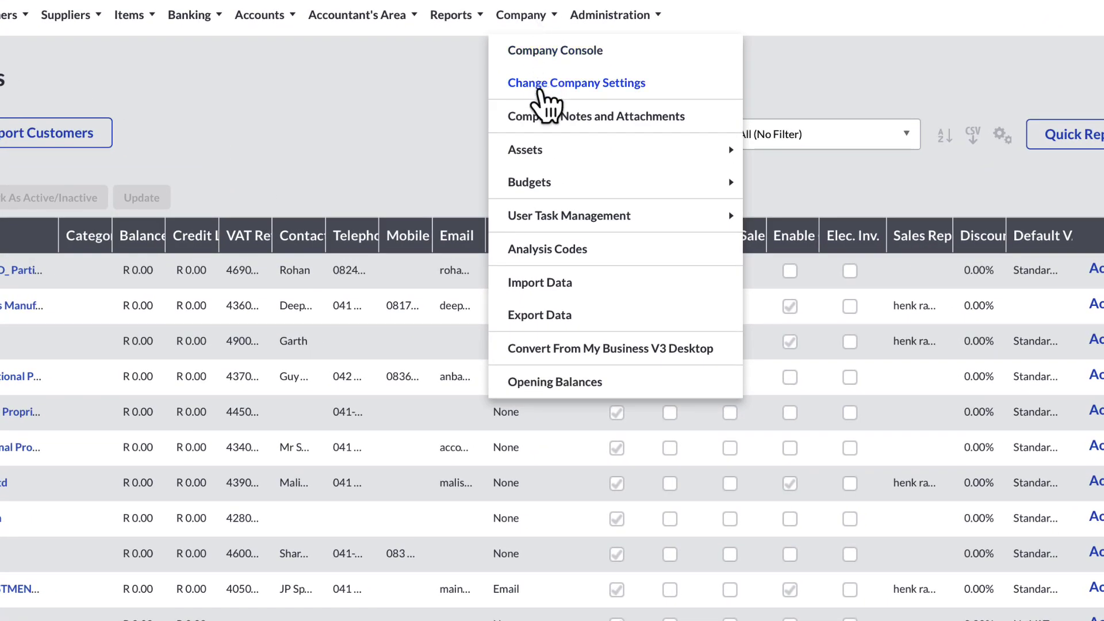
# Step: Export customer records via Company Export Data and export the customer grid as CSV
pyautogui.click(562, 317)
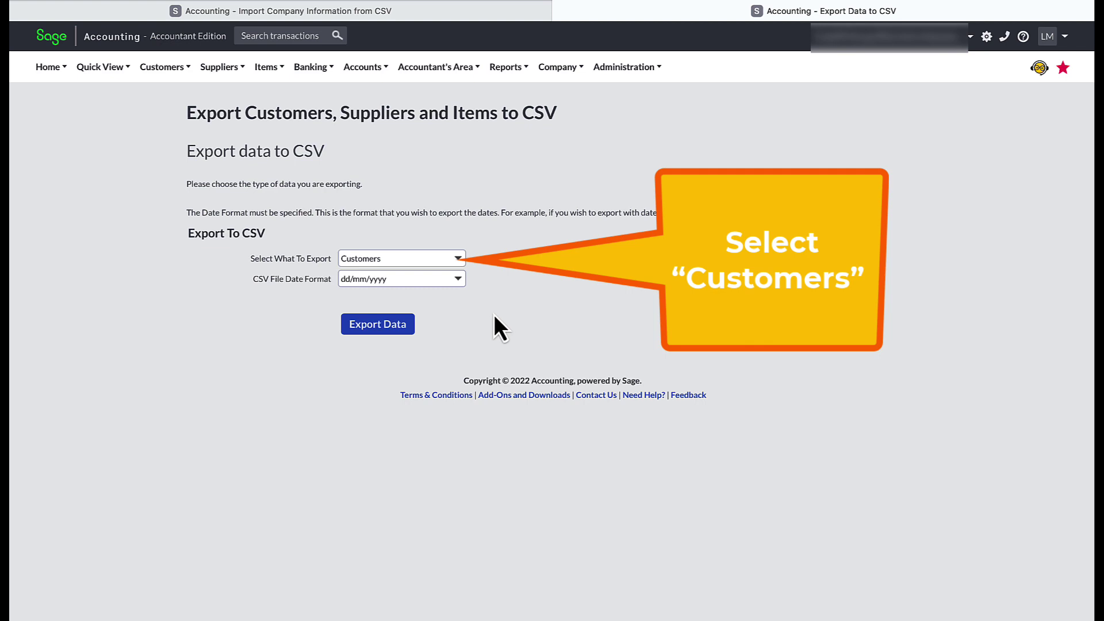
pyautogui.click(401, 327)
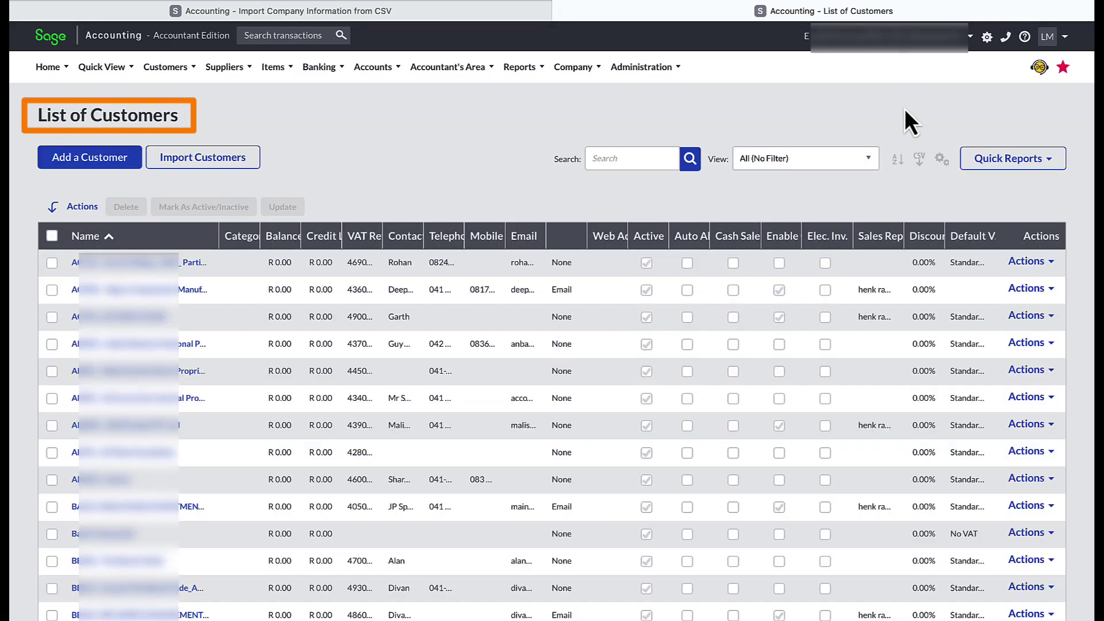
pyautogui.click(919, 161)
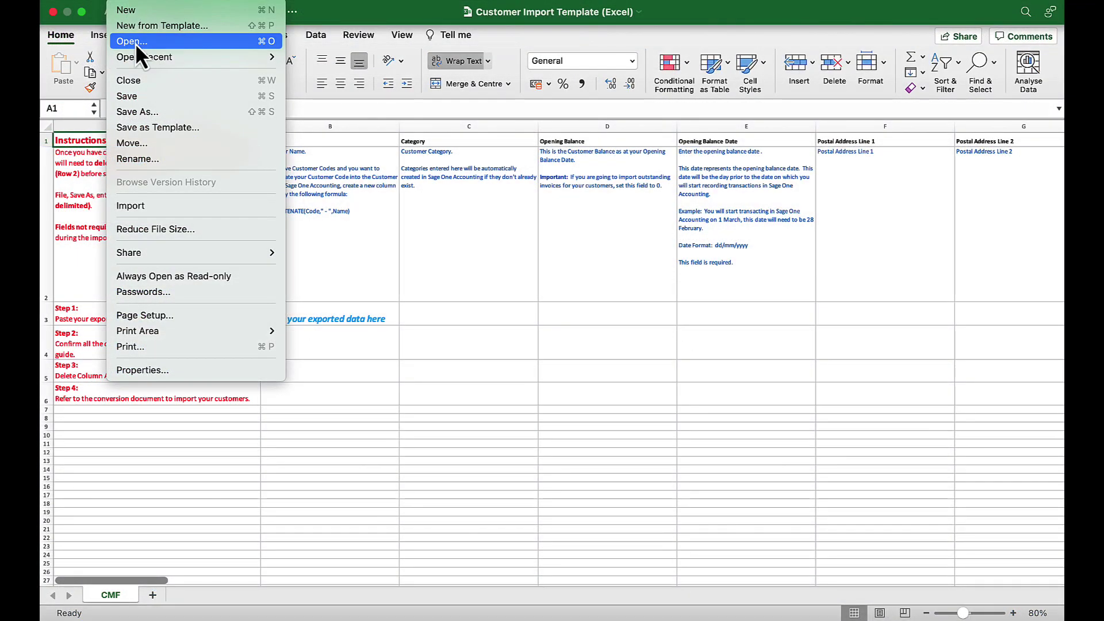
# Step: Open Customers.csv from Downloads in Excel beside the Customer Import Template
pyautogui.click(136, 43)
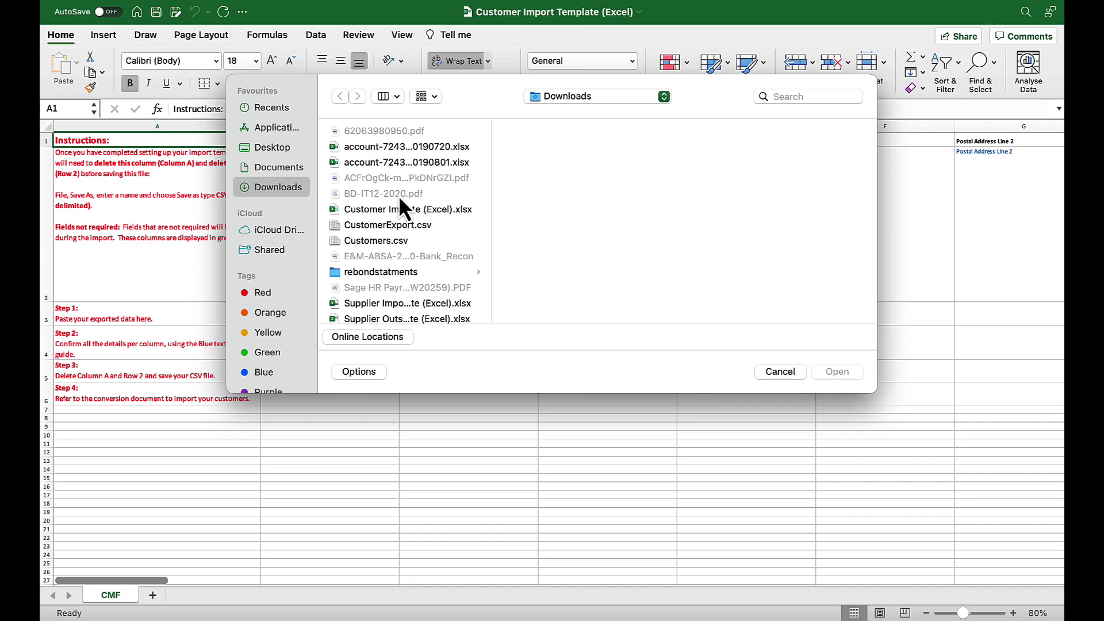
pyautogui.click(399, 242)
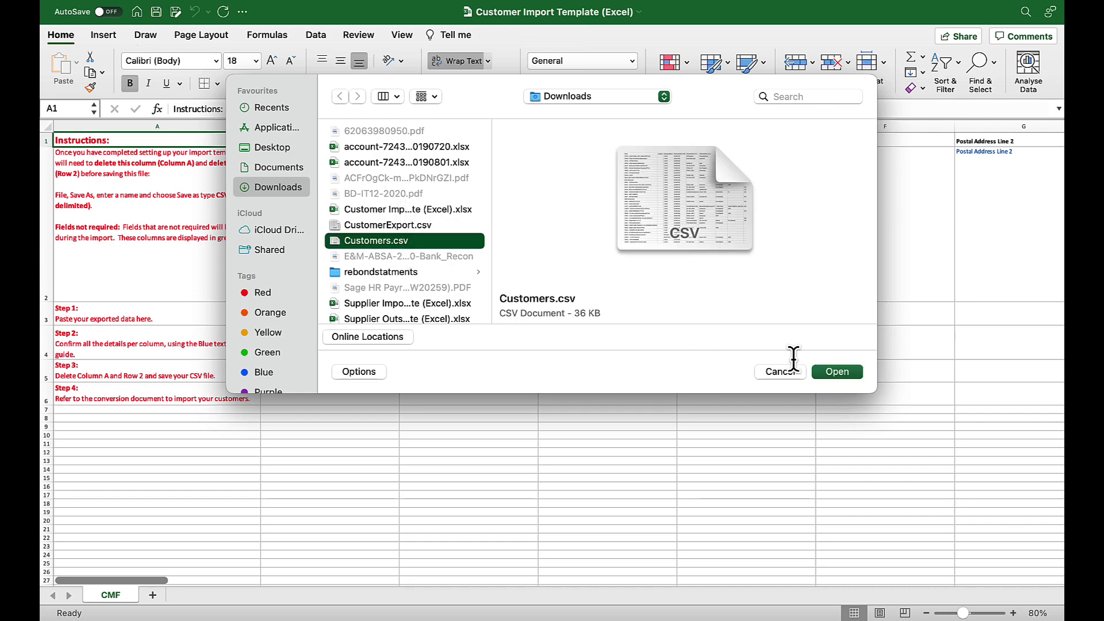
pyautogui.click(838, 371)
pyautogui.scroll(-10, 661, 372)
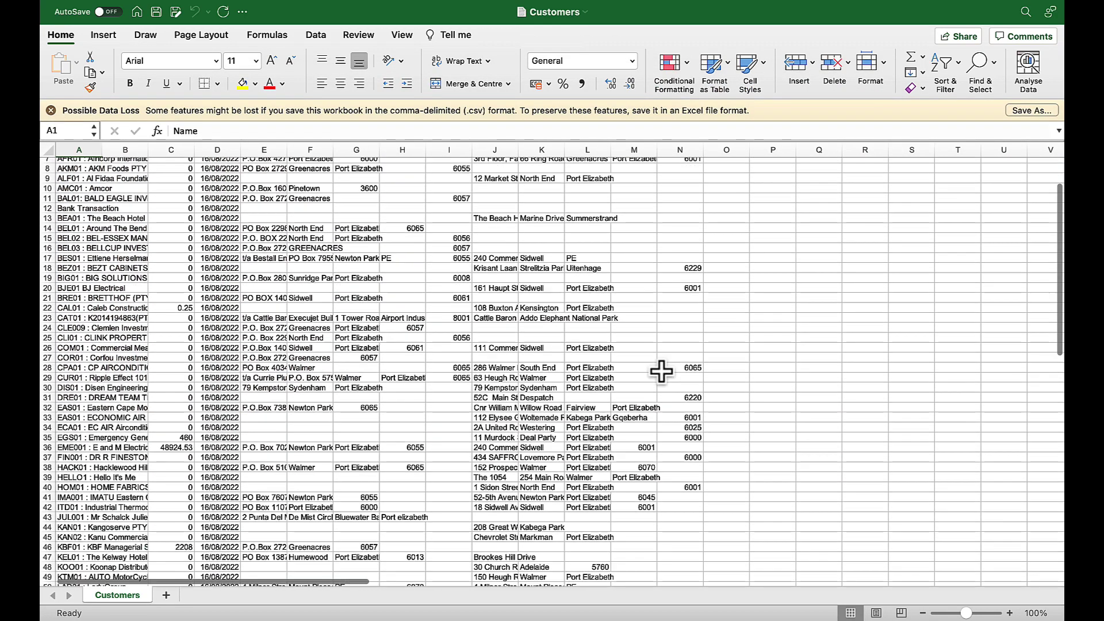
pyautogui.scroll(10, 661, 372)
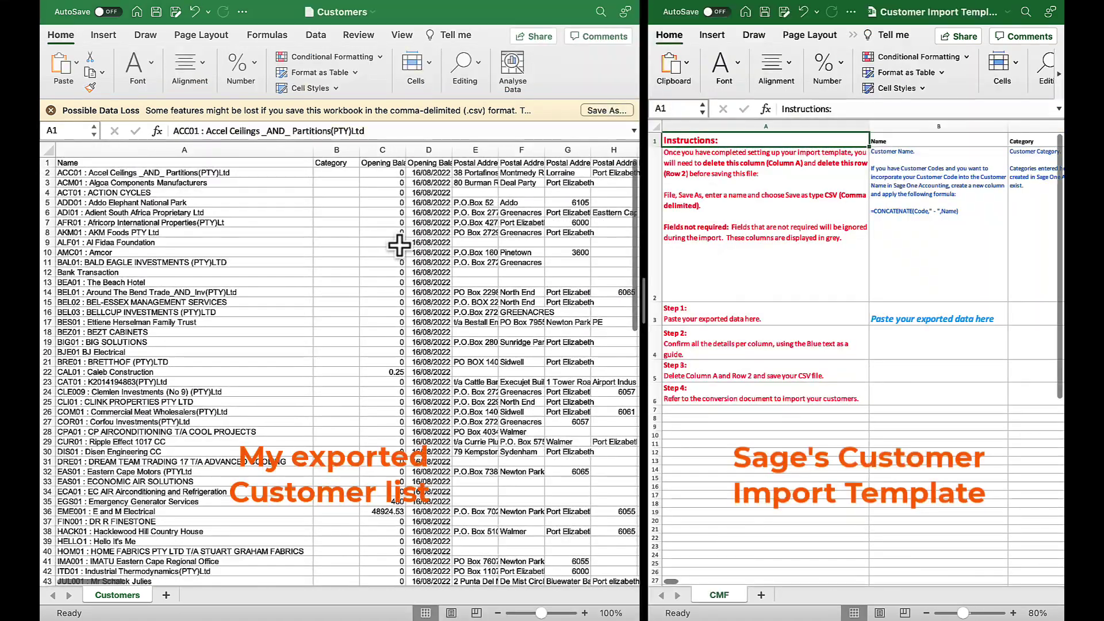
# Step: Widen column C so the Opening Balance heading fits
pyautogui.moveTo(643, 352); pyautogui.dragTo(580, 352)
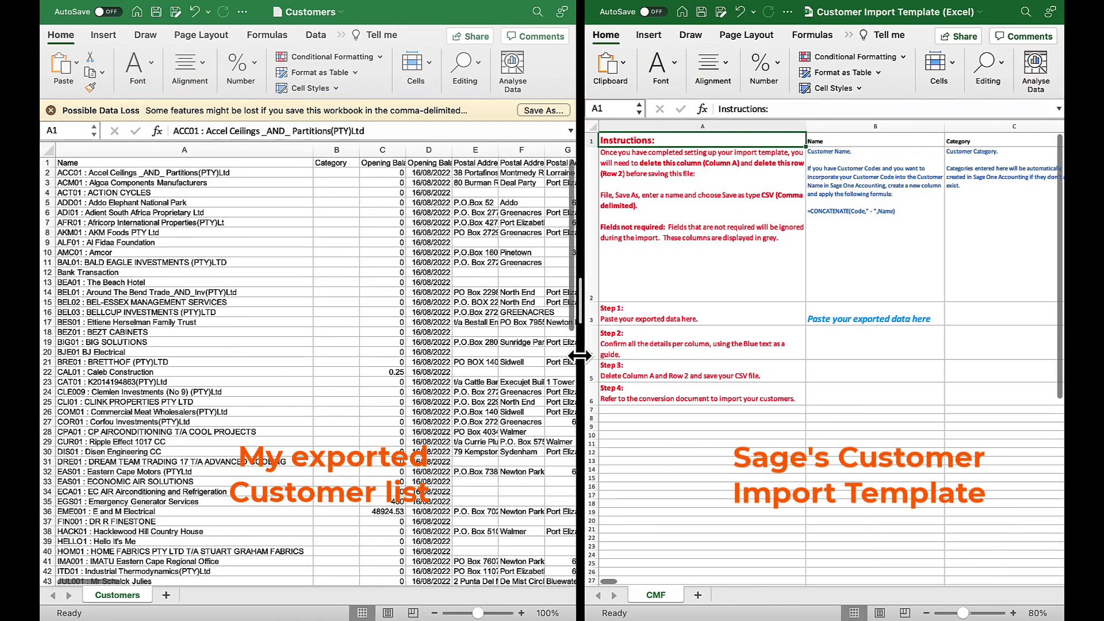
pyautogui.hscroll(3, 939, 312)
pyautogui.hscroll(1, 940, 313)
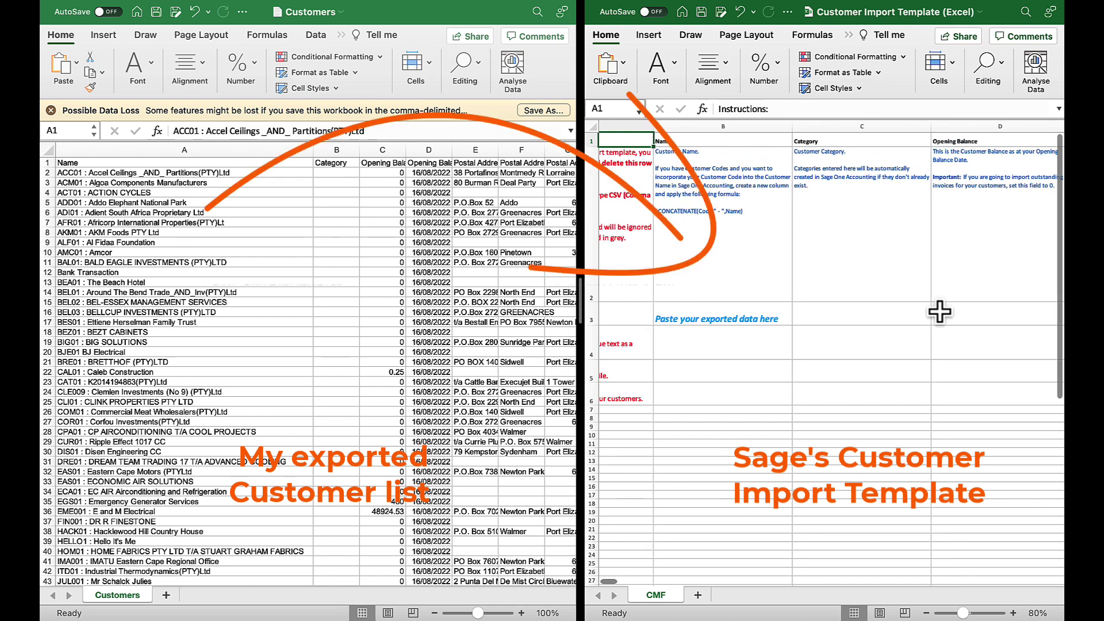
pyautogui.hscroll(5, 939, 312)
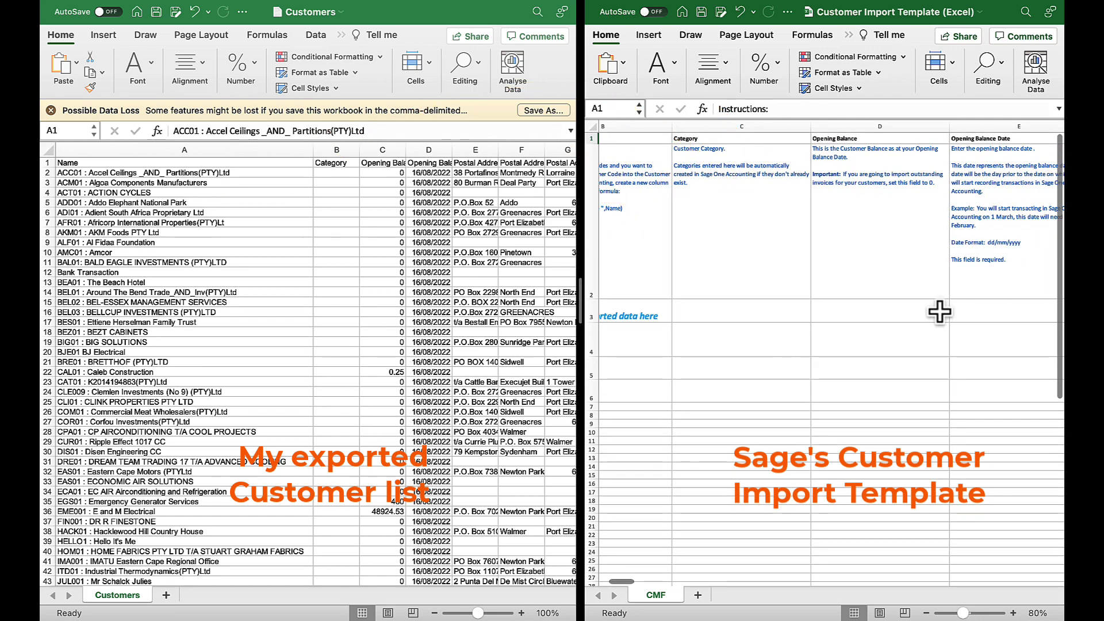
pyautogui.hscroll(3, 940, 313)
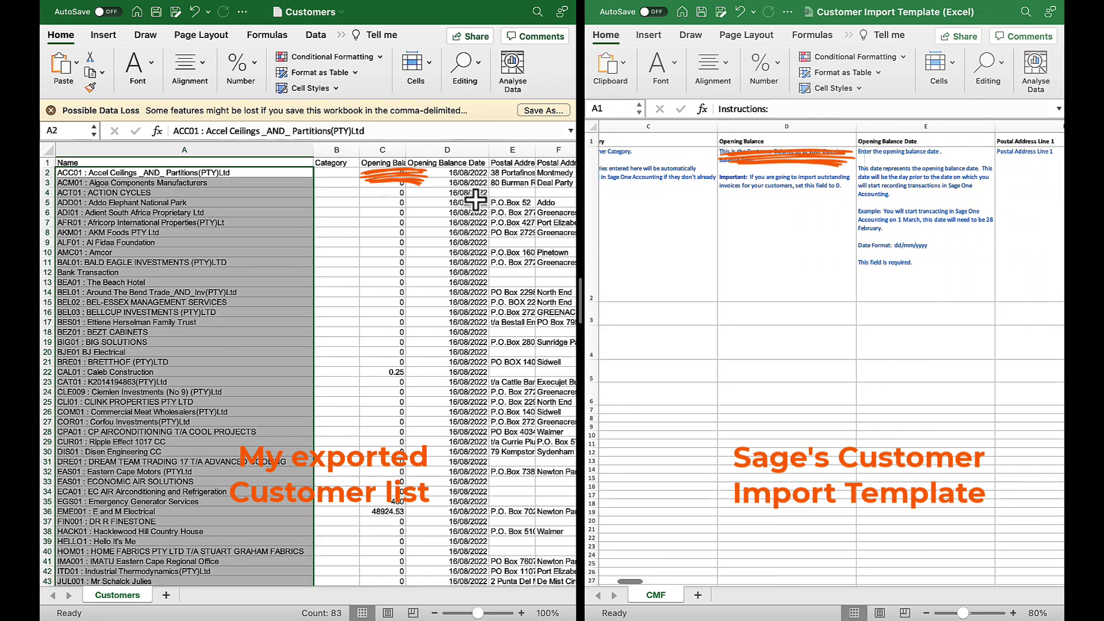
pyautogui.moveTo(406, 150); pyautogui.dragTo(424, 150)
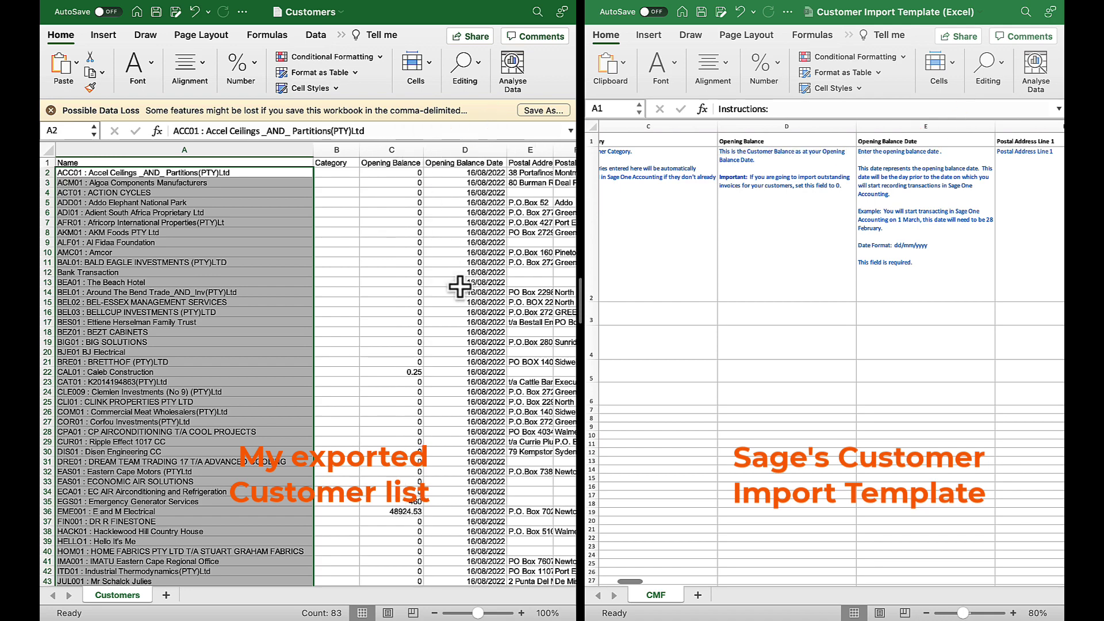
# Step: Autofit columns N and O to show Delivery Address Postal Code and the address heading
pyautogui.hscroll(5, 459, 286)
pyautogui.hscroll(5, 833, 249)
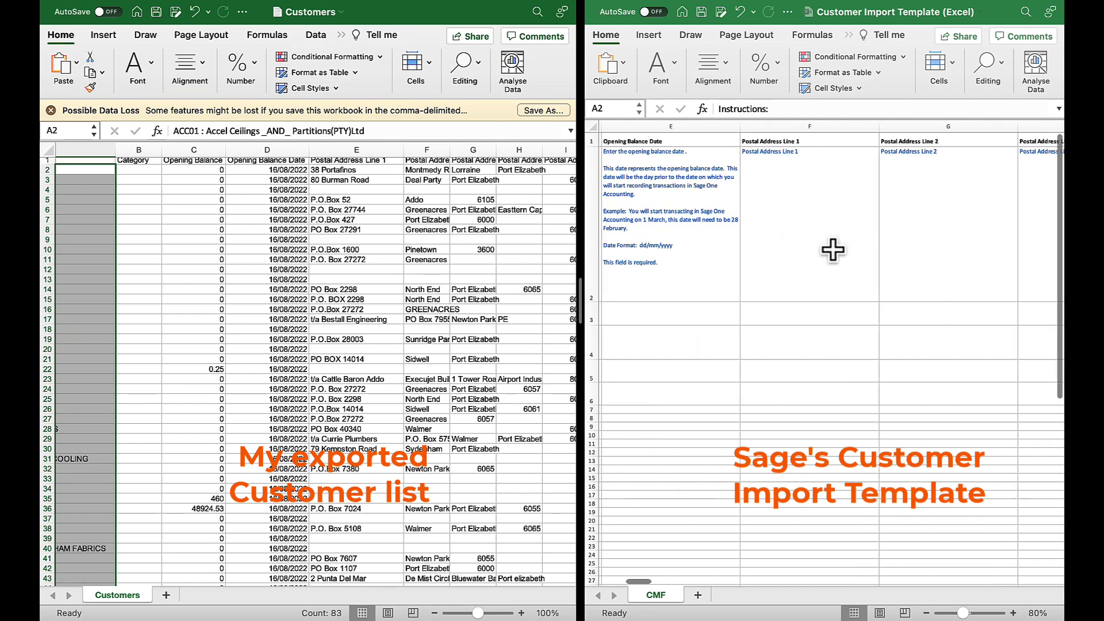
pyautogui.hscroll(5, 478, 278)
pyautogui.hscroll(2, 856, 272)
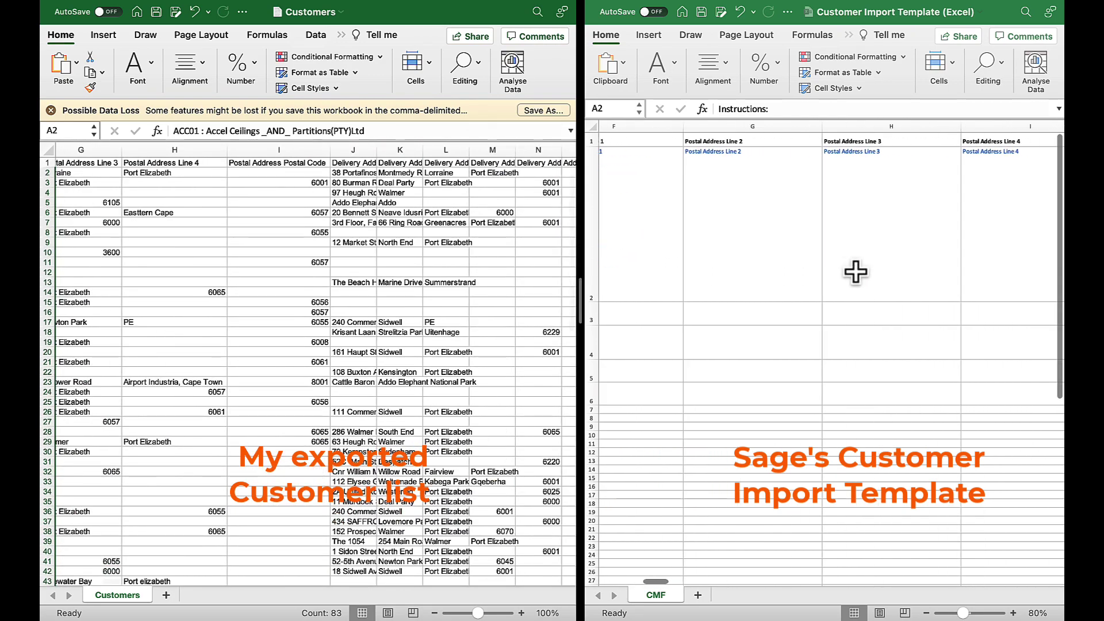
pyautogui.hscroll(3, 856, 272)
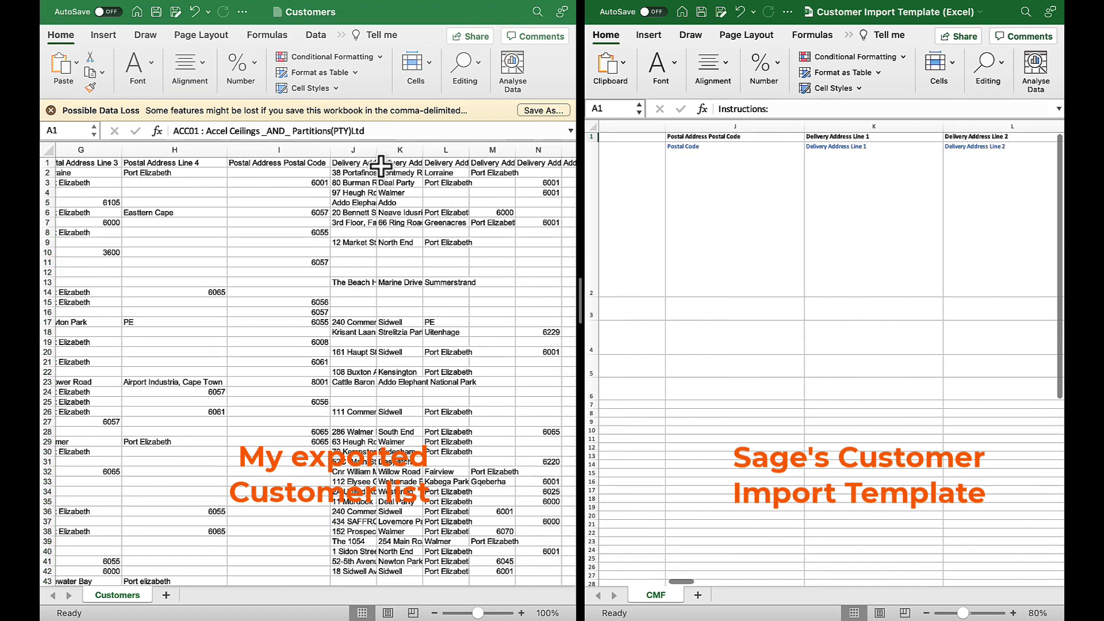
pyautogui.hscroll(4, 406, 246)
pyautogui.hscroll(1, 734, 212)
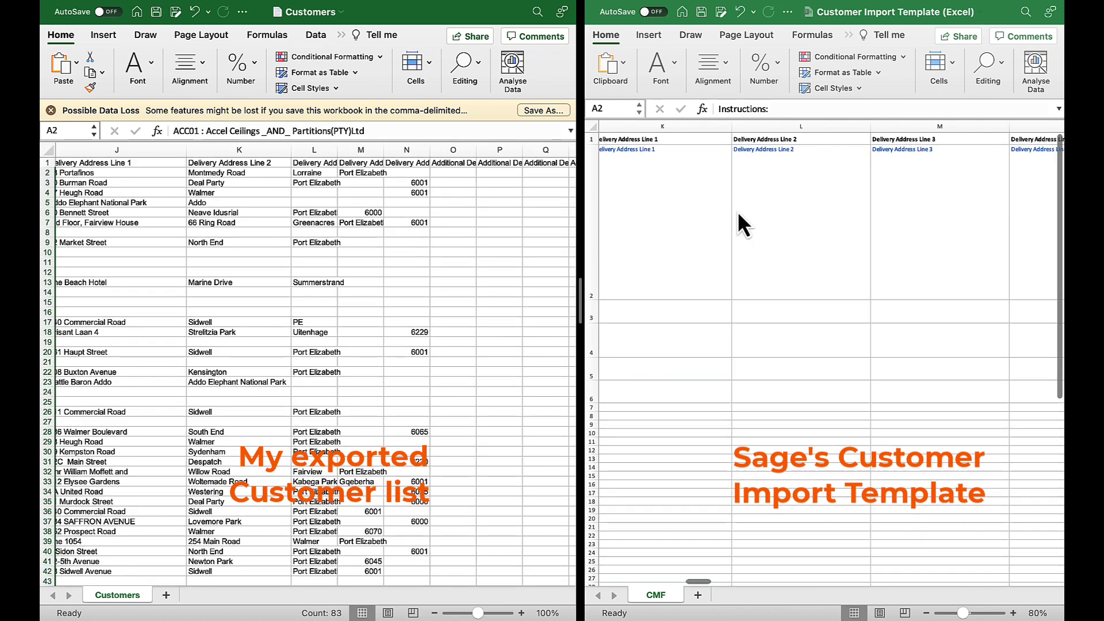
pyautogui.hscroll(3, 737, 211)
pyautogui.hscroll(1, 431, 254)
pyautogui.moveTo(371, 150); pyautogui.dragTo(371, 151)
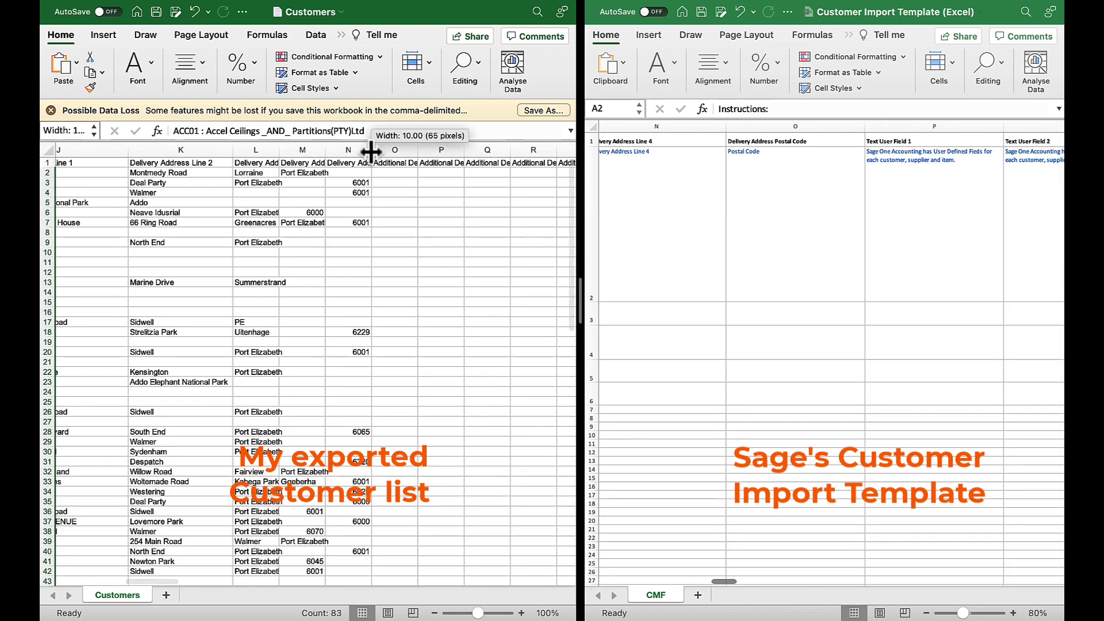
pyautogui.doubleClick(371, 150)
pyautogui.hscroll(2, 454, 217)
pyautogui.doubleClick(404, 151)
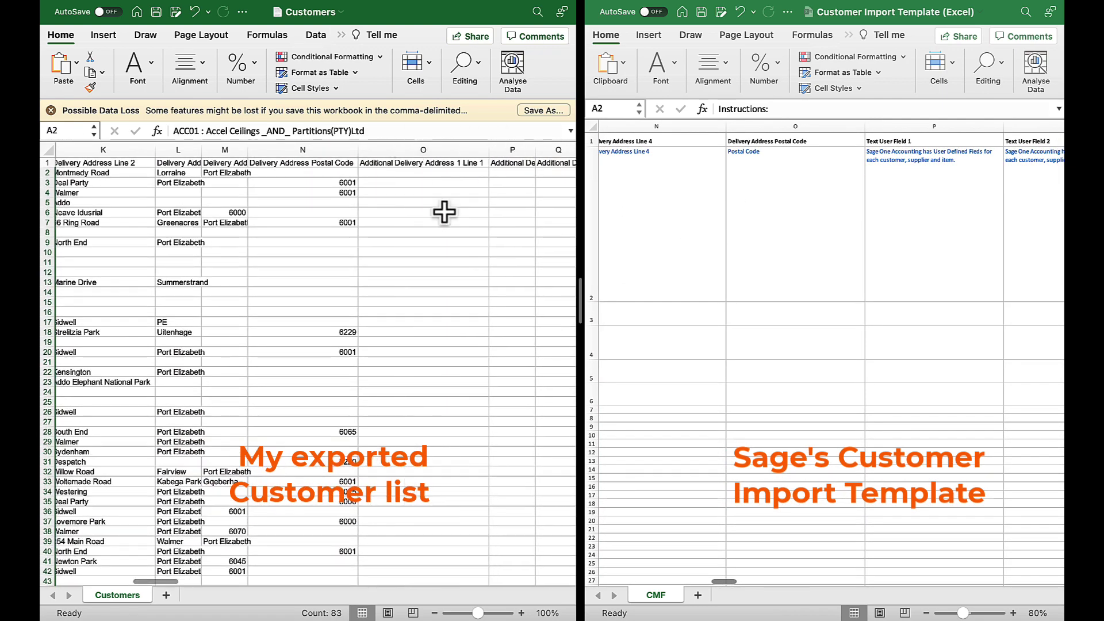
pyautogui.hscroll(4, 444, 213)
# Step: Delete the surplus Additional Delivery Address columns P through AC from the Customers sheet
pyautogui.moveTo(159, 151); pyautogui.dragTo(482, 231)
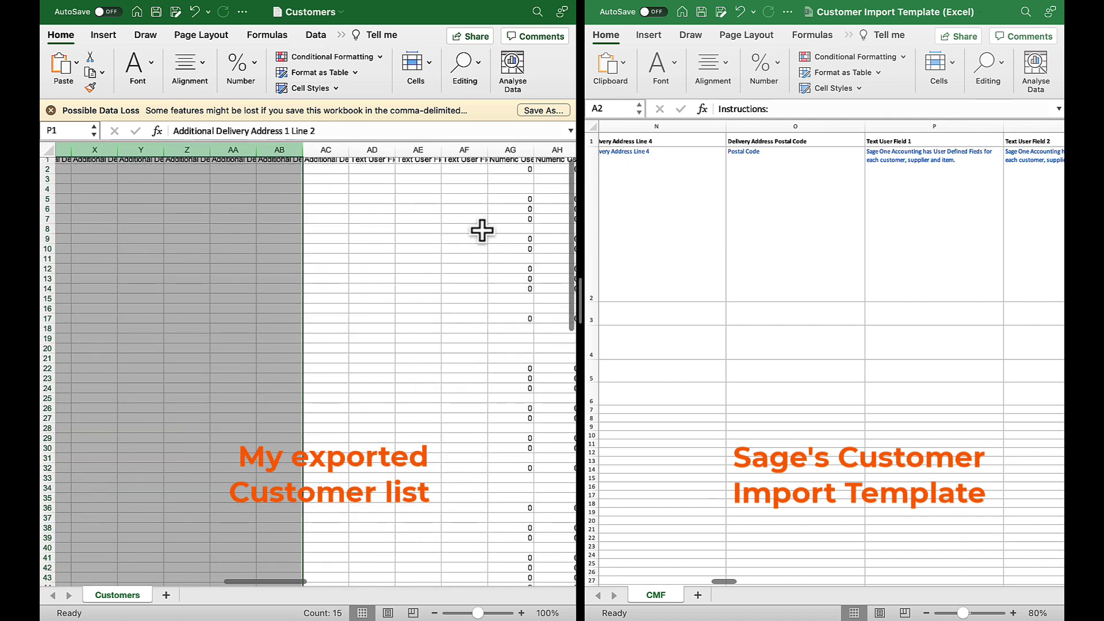
pyautogui.hotkey('shift', 'Right')
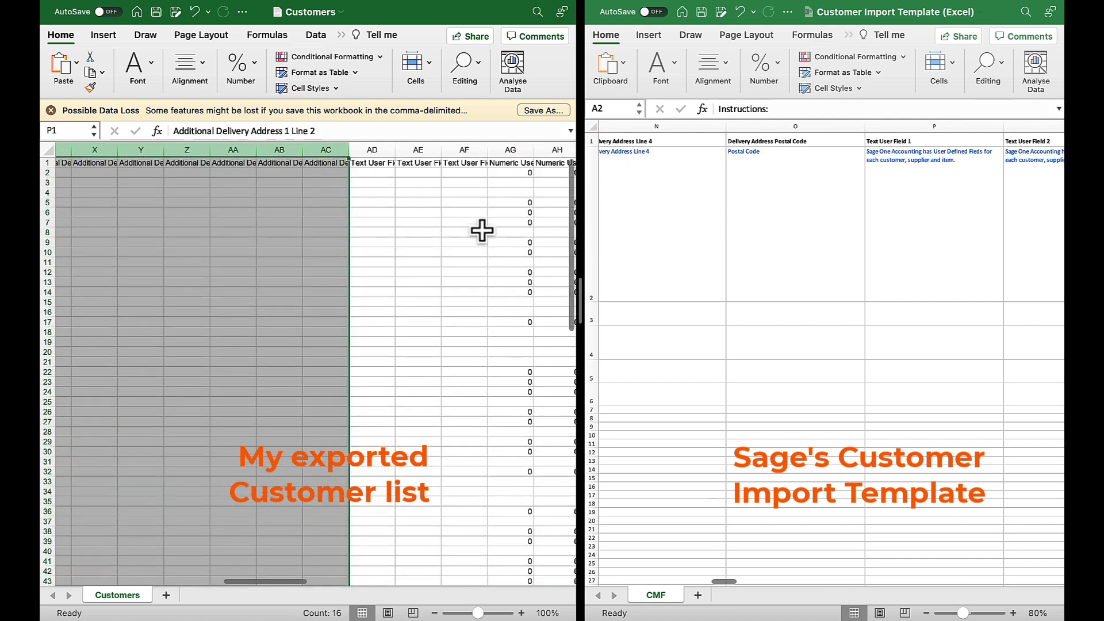
pyautogui.rightClick(301, 308)
pyautogui.click(344, 402)
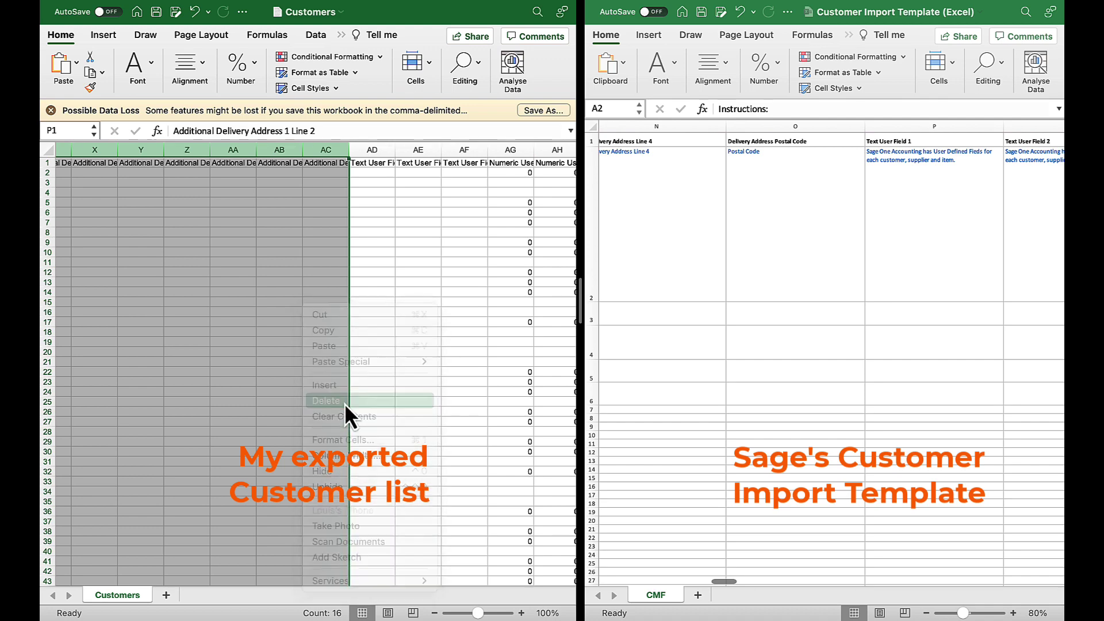
# Step: Autofit the User Field columns to their headings and scroll the import template to compare columns
pyautogui.moveTo(344, 151); pyautogui.dragTo(344, 151)
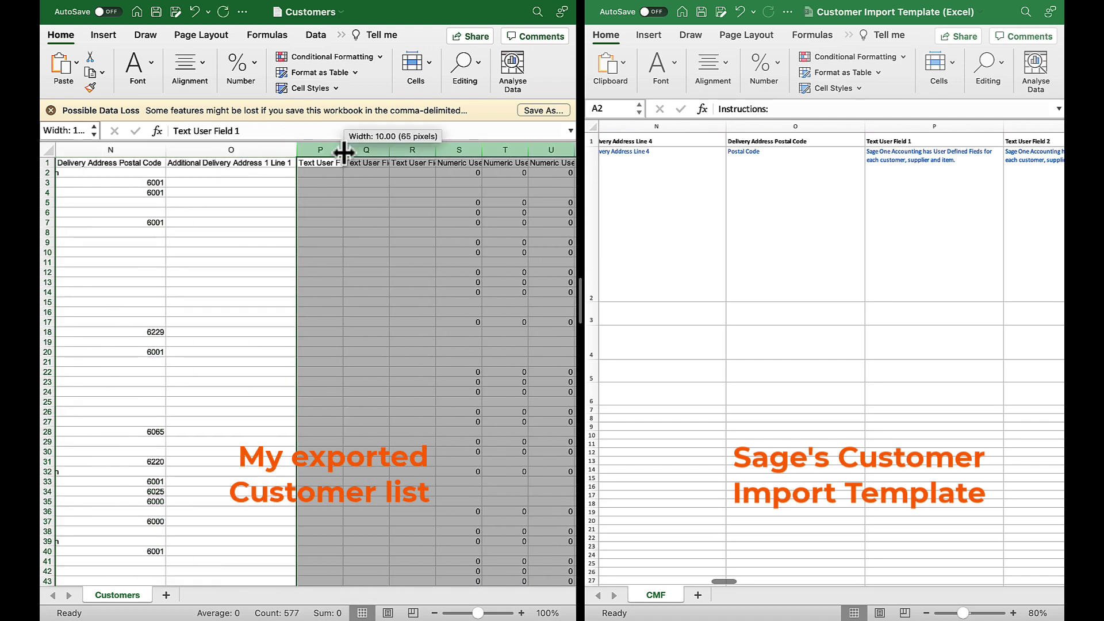
pyautogui.doubleClick(344, 150)
pyautogui.hscroll(5, 399, 259)
pyautogui.click(908, 219)
pyautogui.hscroll(3, 908, 220)
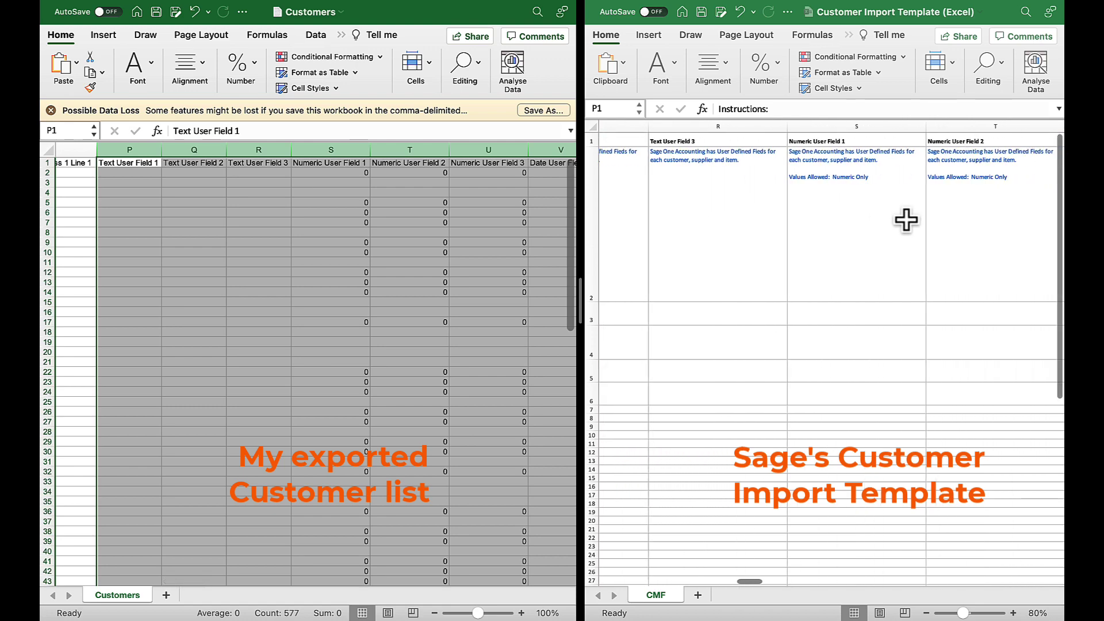
pyautogui.hscroll(3, 340, 256)
pyautogui.hscroll(3, 776, 236)
pyautogui.hscroll(3, 490, 297)
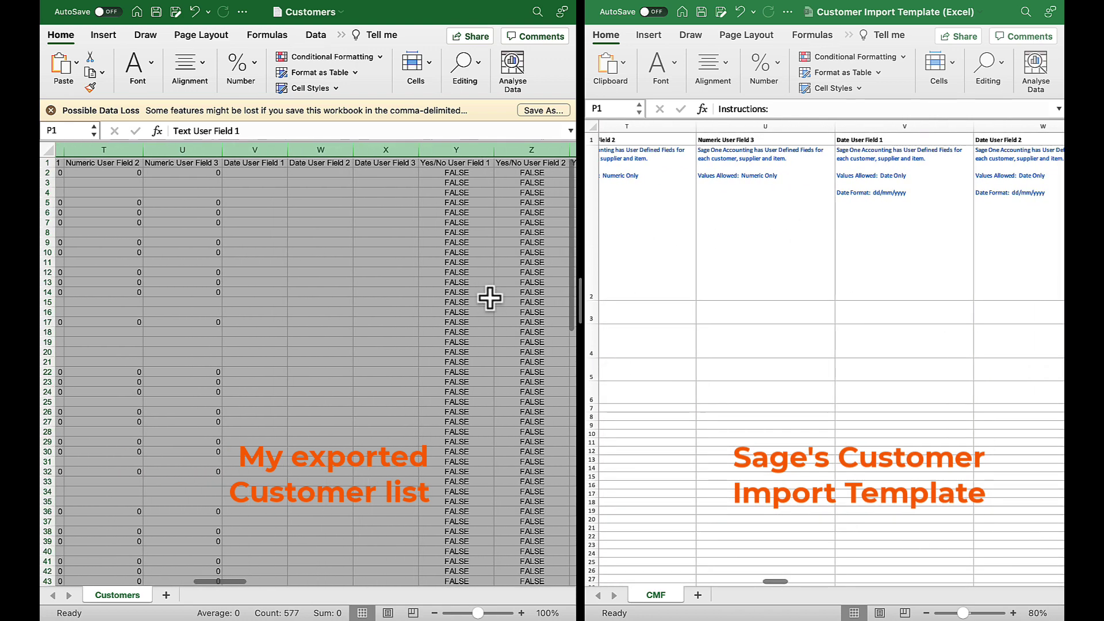
pyautogui.hscroll(2, 491, 296)
pyautogui.hscroll(2, 740, 274)
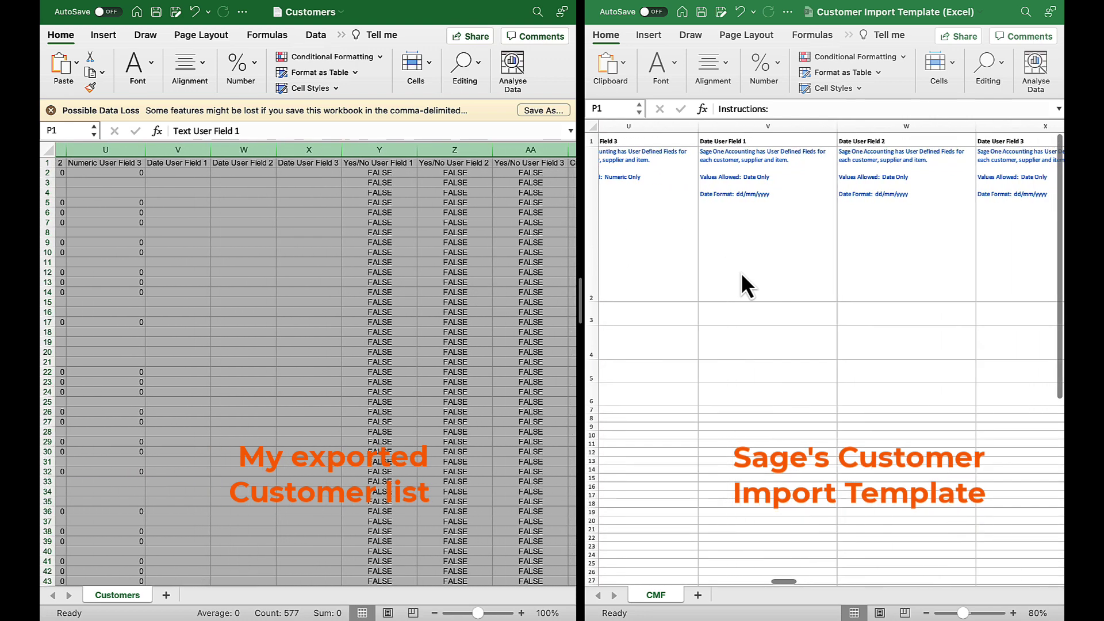
pyautogui.hscroll(4, 741, 276)
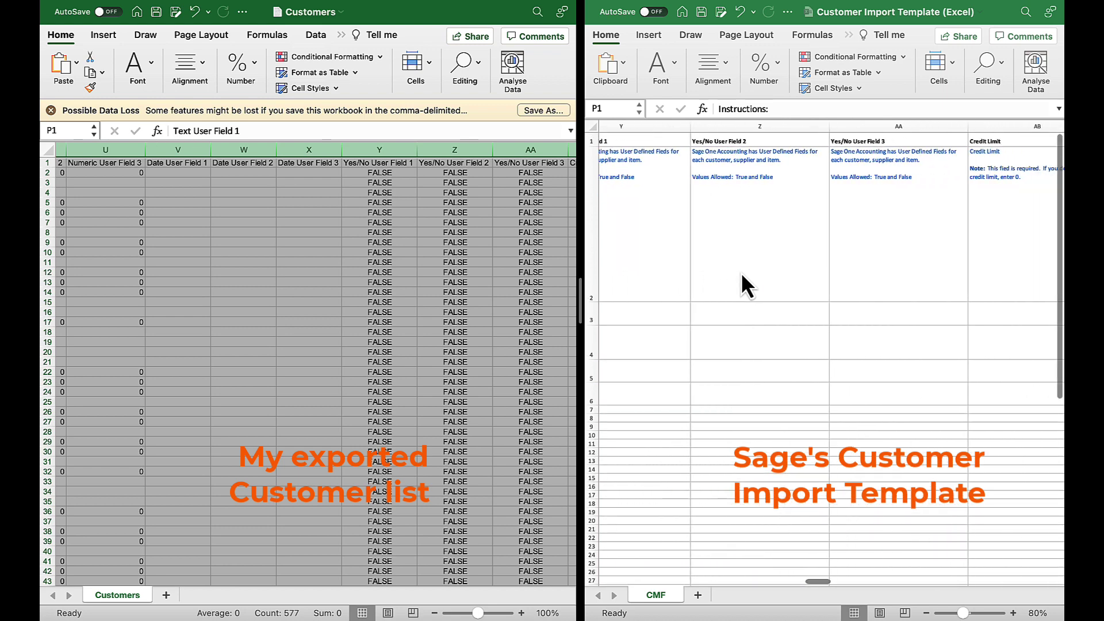
pyautogui.hscroll(2, 802, 271)
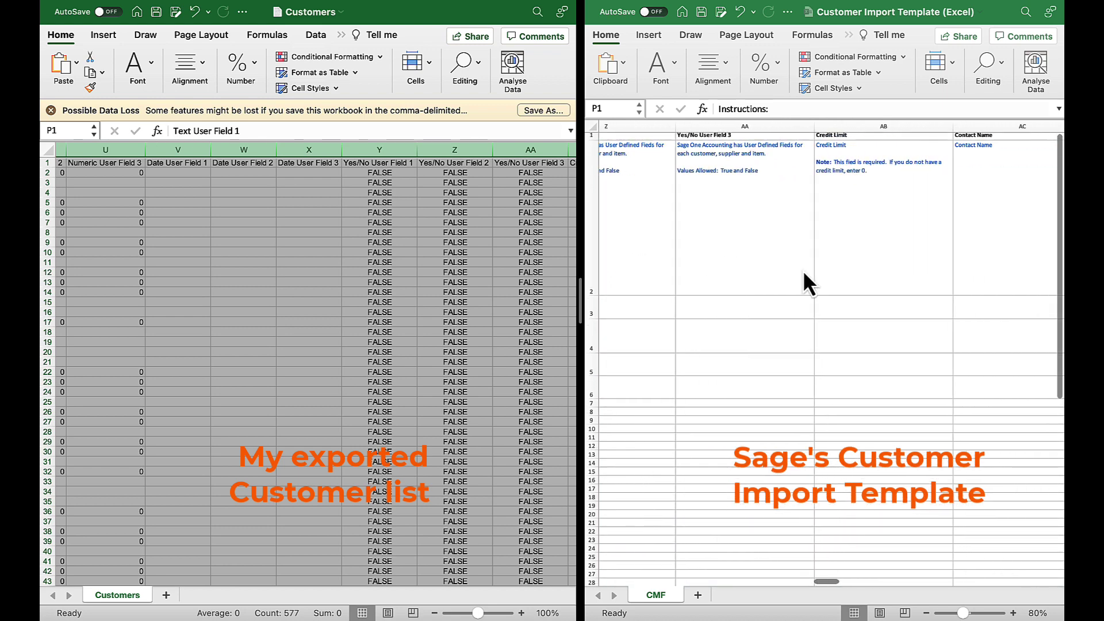
pyautogui.scroll(1, 802, 271)
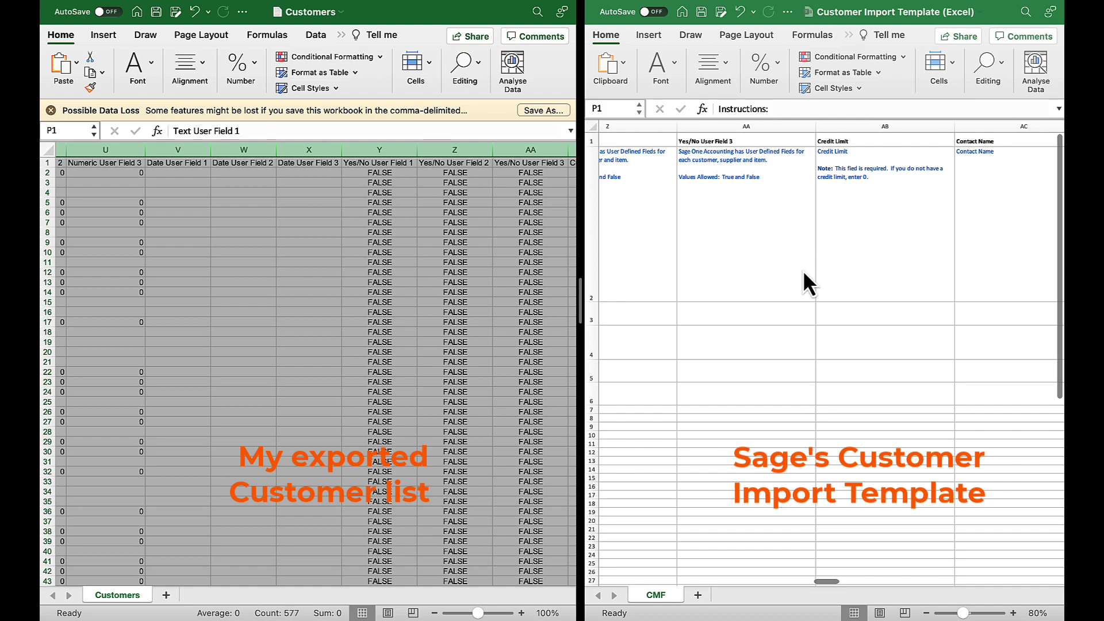
pyautogui.hscroll(3, 802, 270)
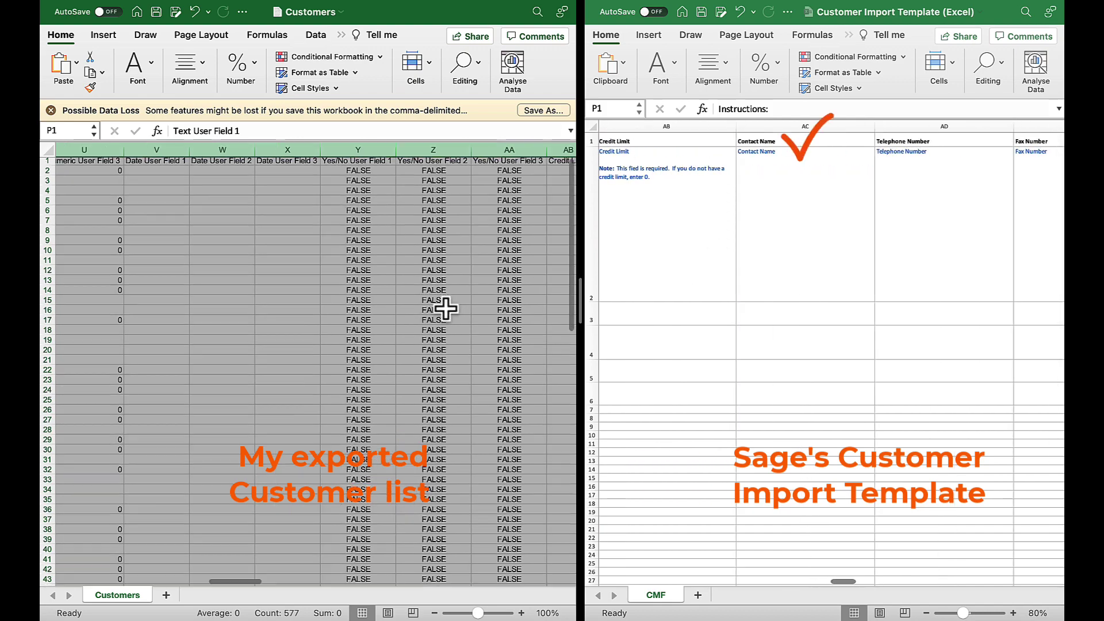
pyautogui.hscroll(6, 446, 313)
# Step: Clear the selection and scroll across the Customers sheet, comparing its columns with the template
pyautogui.click(238, 241)
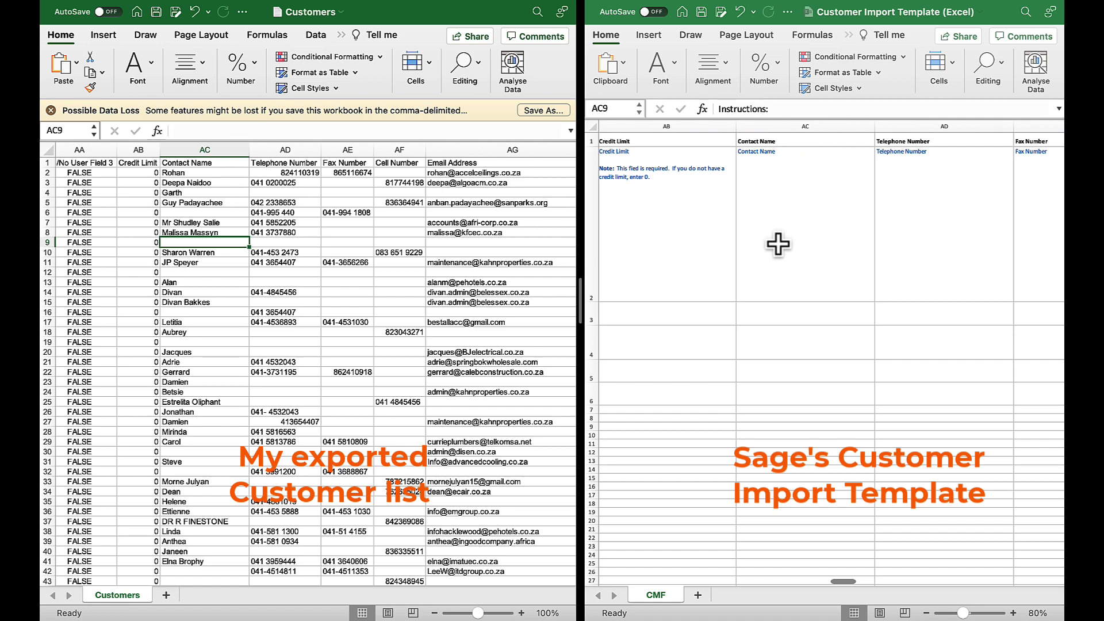
pyautogui.hscroll(3, 825, 247)
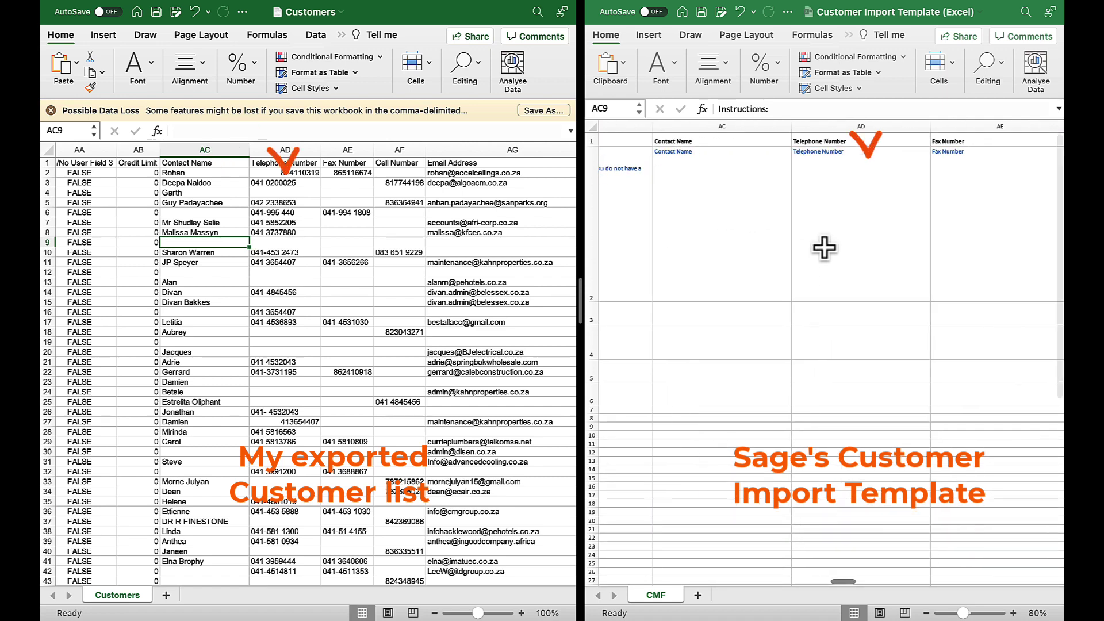
pyautogui.hscroll(3, 824, 247)
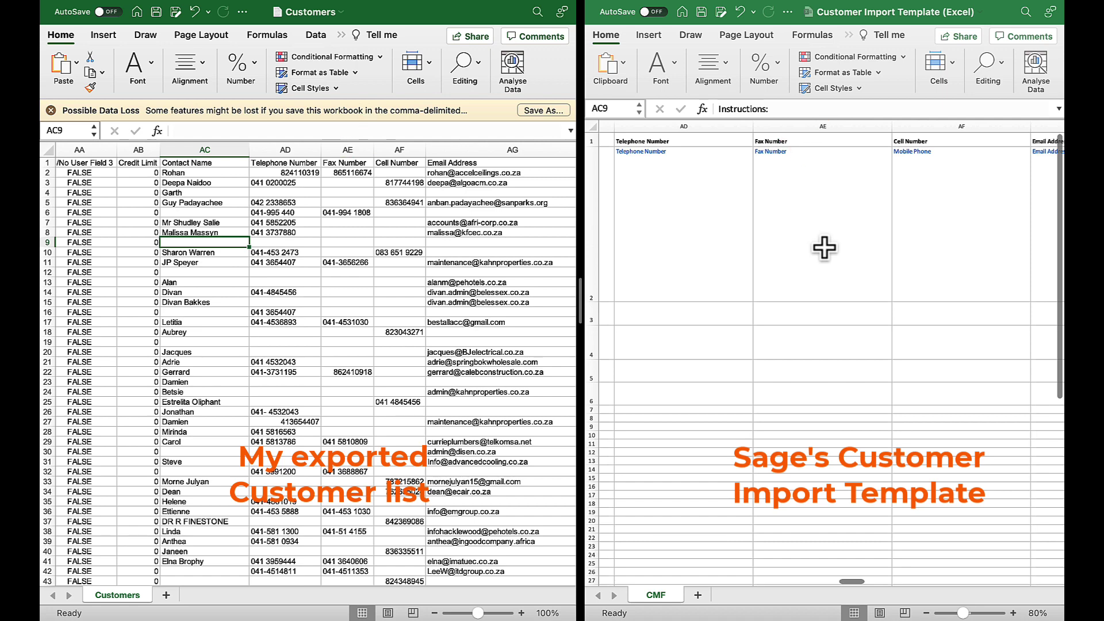
pyautogui.hscroll(4, 824, 247)
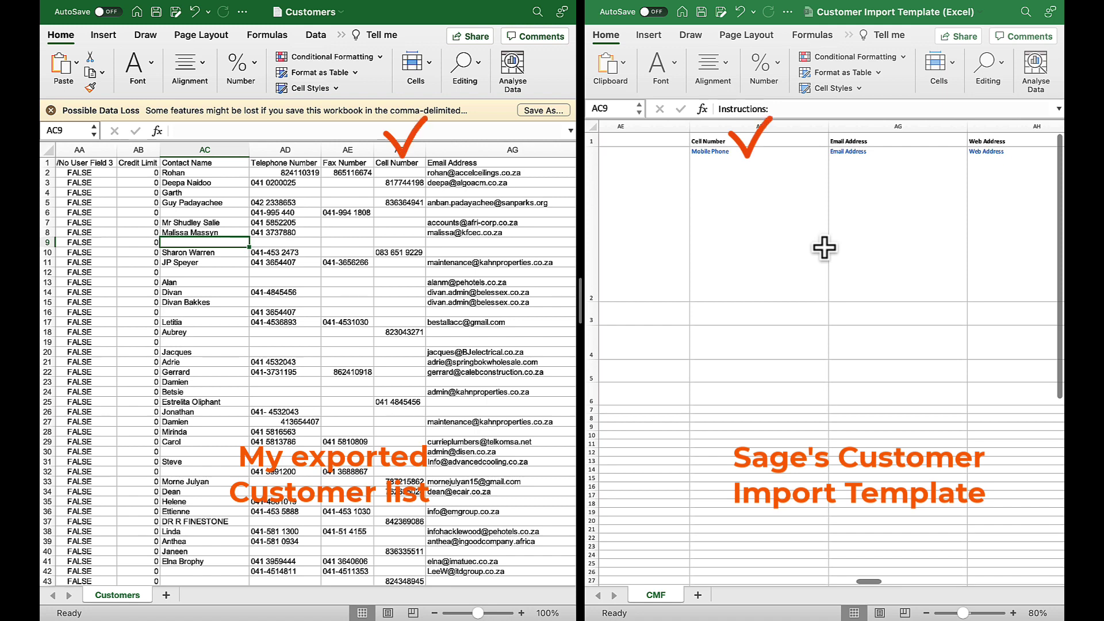
pyautogui.hscroll(1, 824, 247)
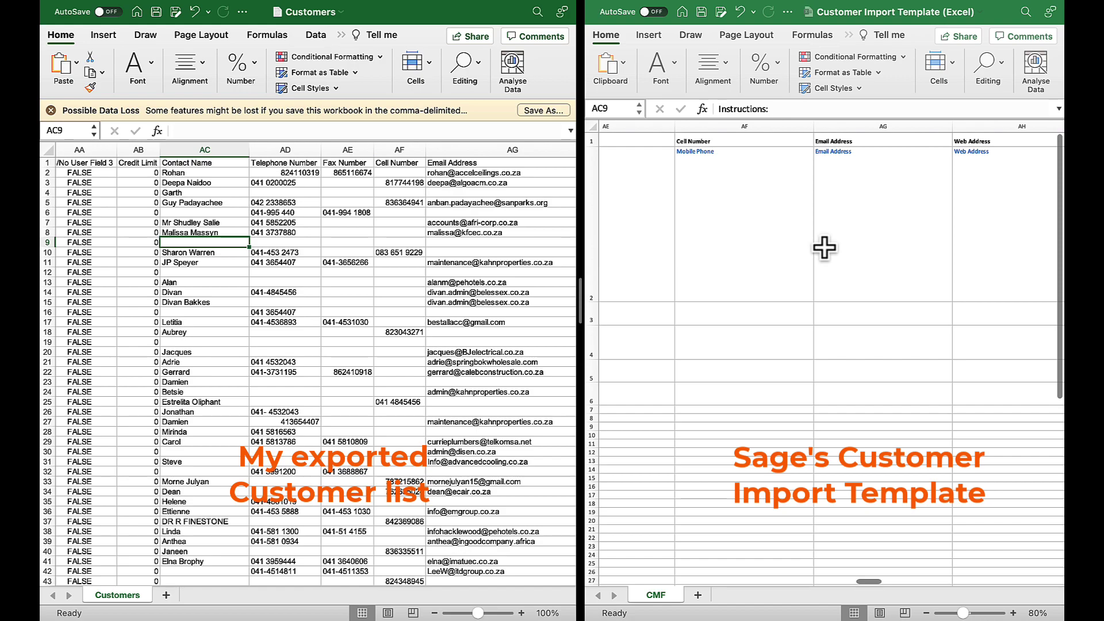
pyautogui.hscroll(5, 825, 247)
pyautogui.hscroll(3, 481, 313)
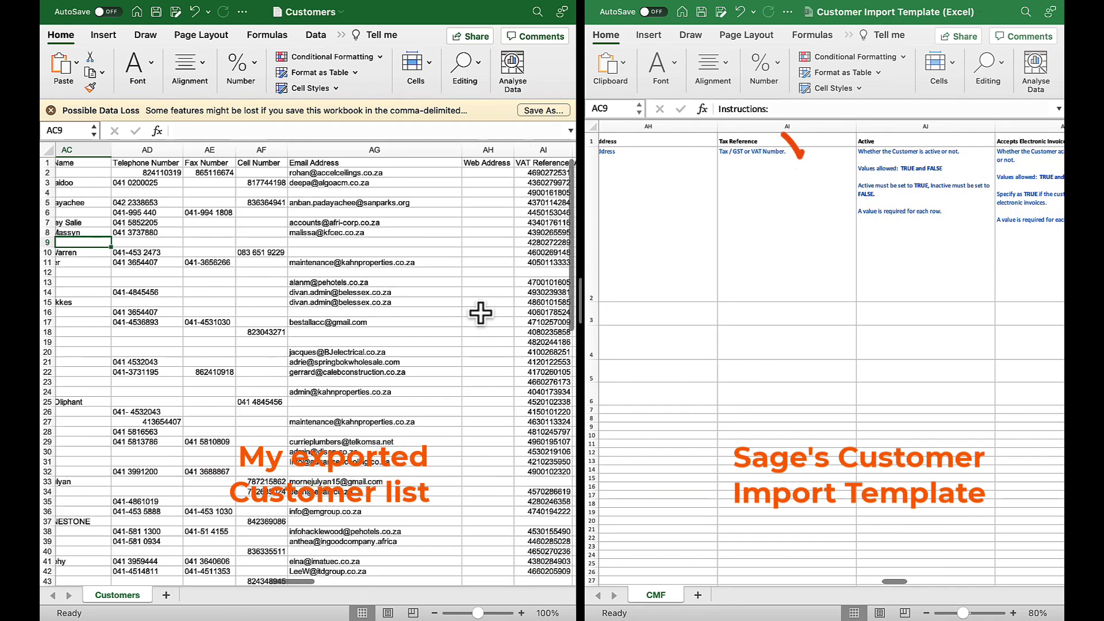
pyautogui.hscroll(6, 481, 313)
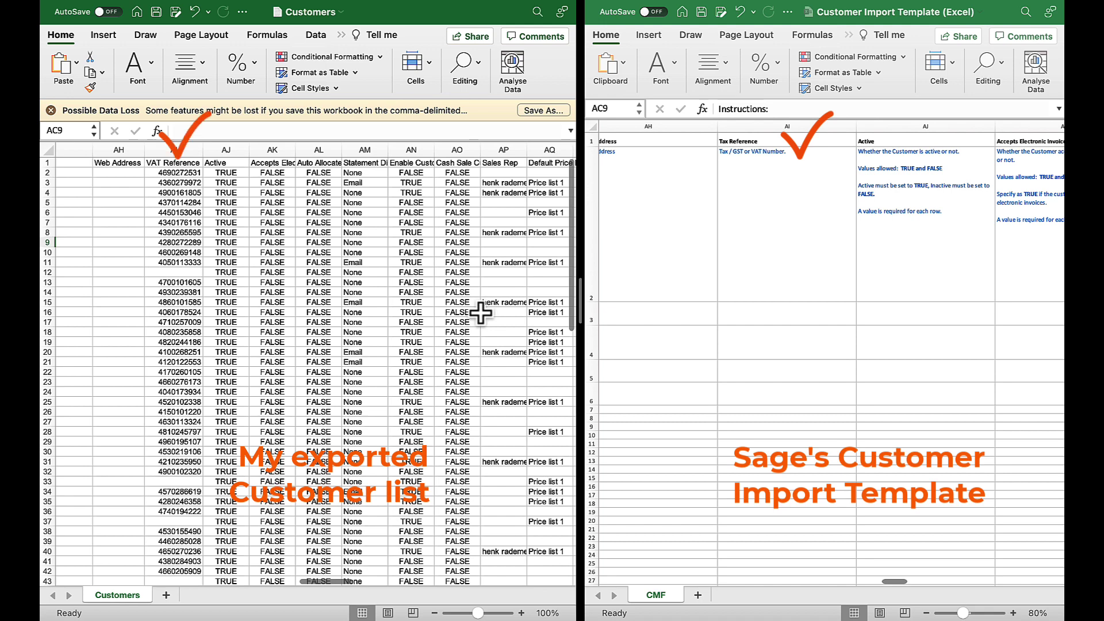
pyautogui.hscroll(1, 480, 312)
pyautogui.hscroll(5, 868, 269)
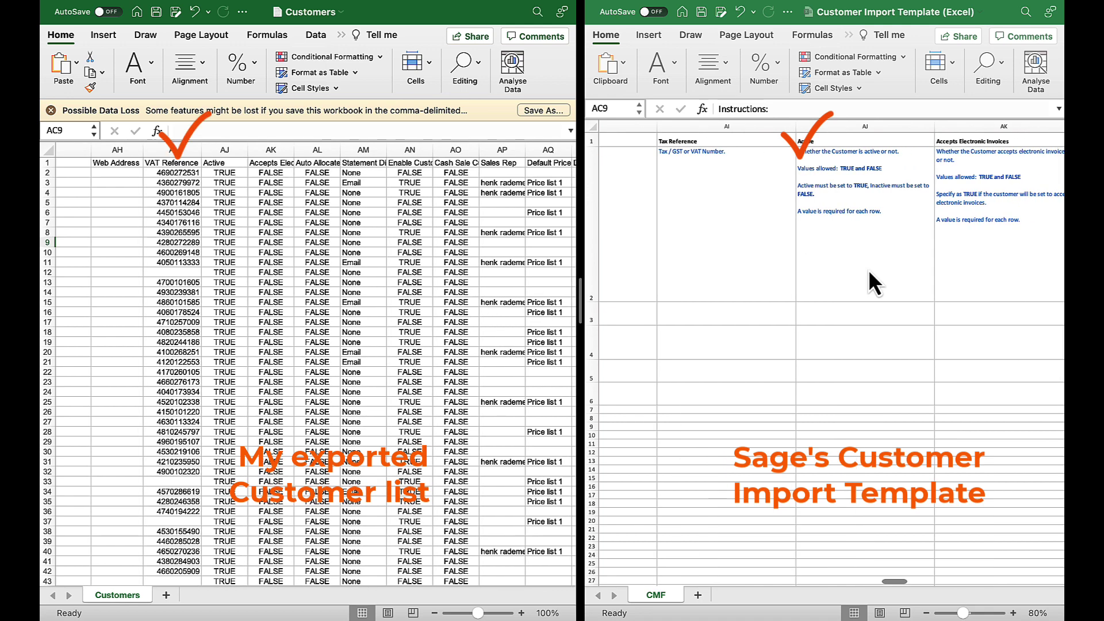
pyautogui.hscroll(3, 869, 272)
pyautogui.hscroll(5, 401, 271)
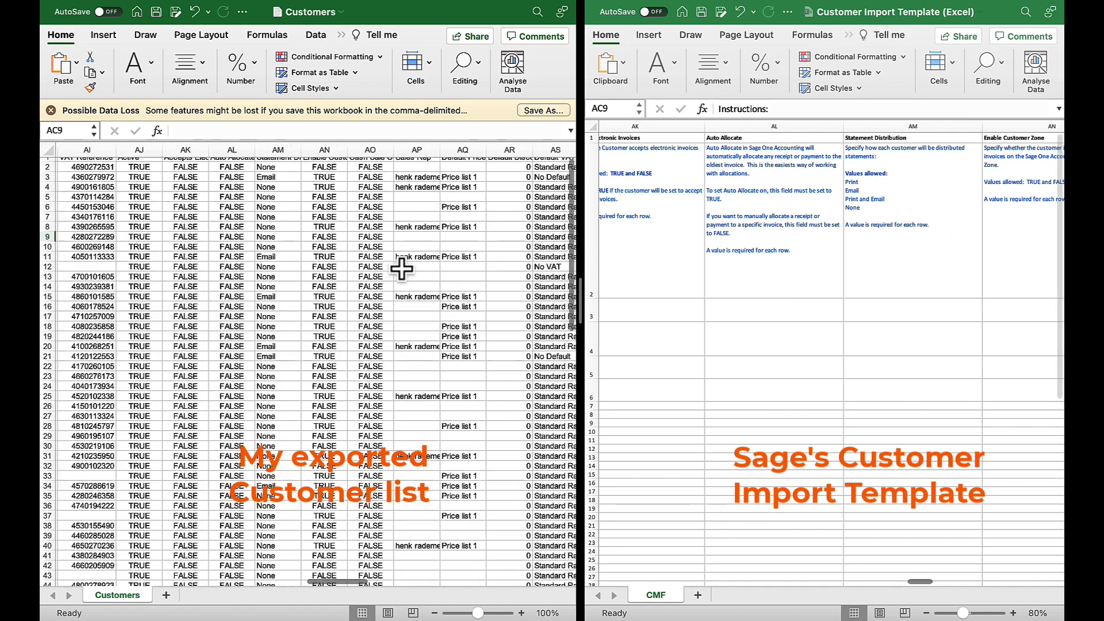
pyautogui.hscroll(3, 920, 244)
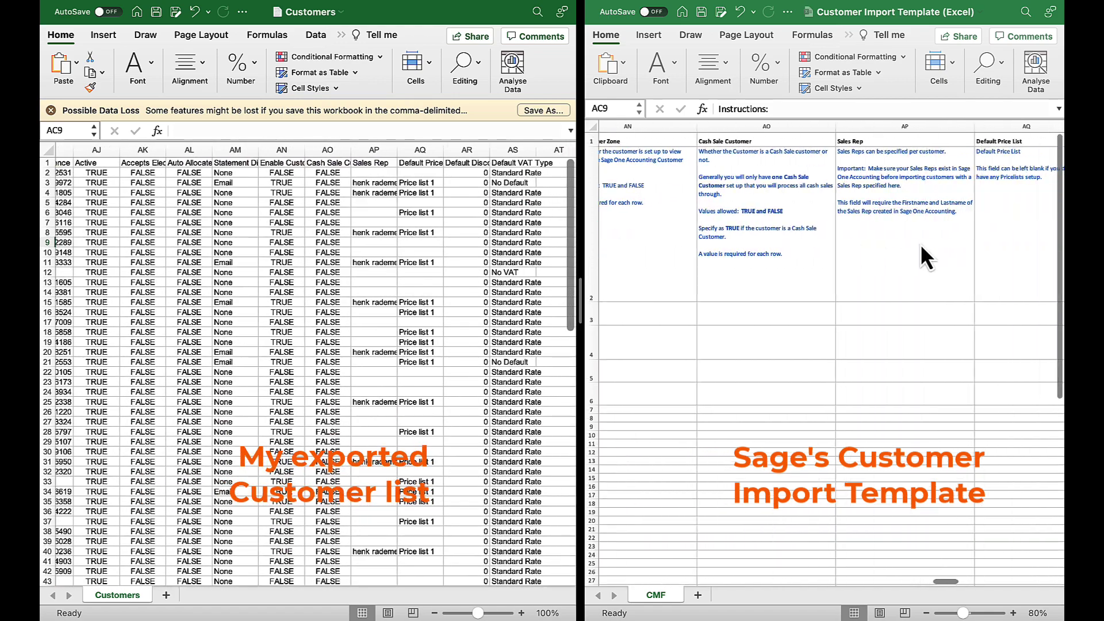
pyautogui.hscroll(1, 426, 299)
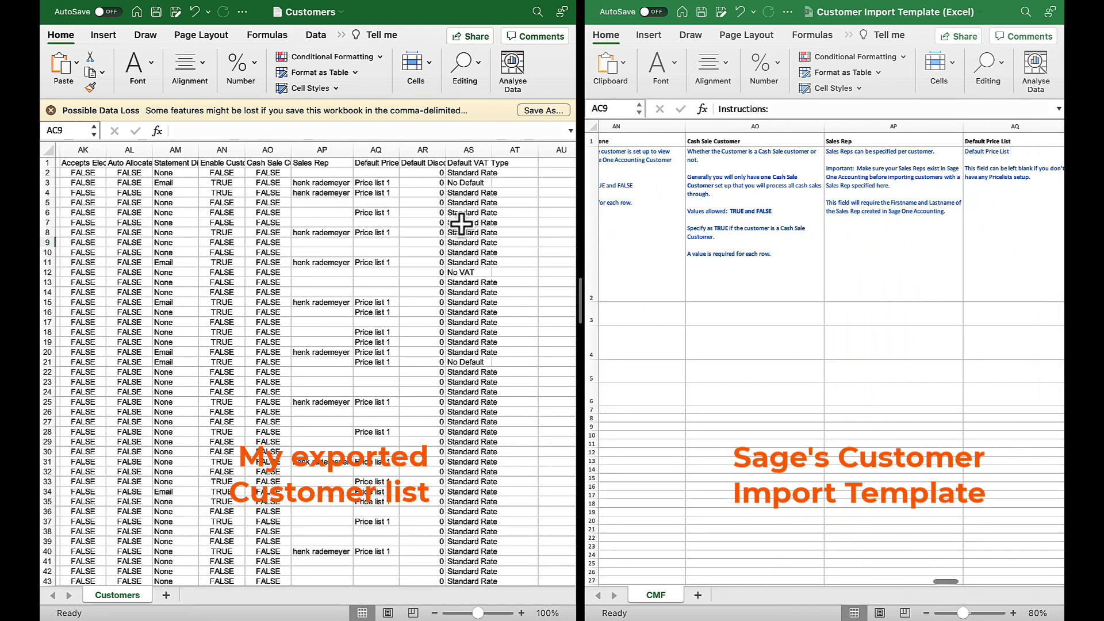
pyautogui.hscroll(2, 800, 259)
# Step: Widen the Default Discount Percentage column (AR) and save Customers.csv
pyautogui.hscroll(1, 802, 271)
pyautogui.hscroll(2, 419, 328)
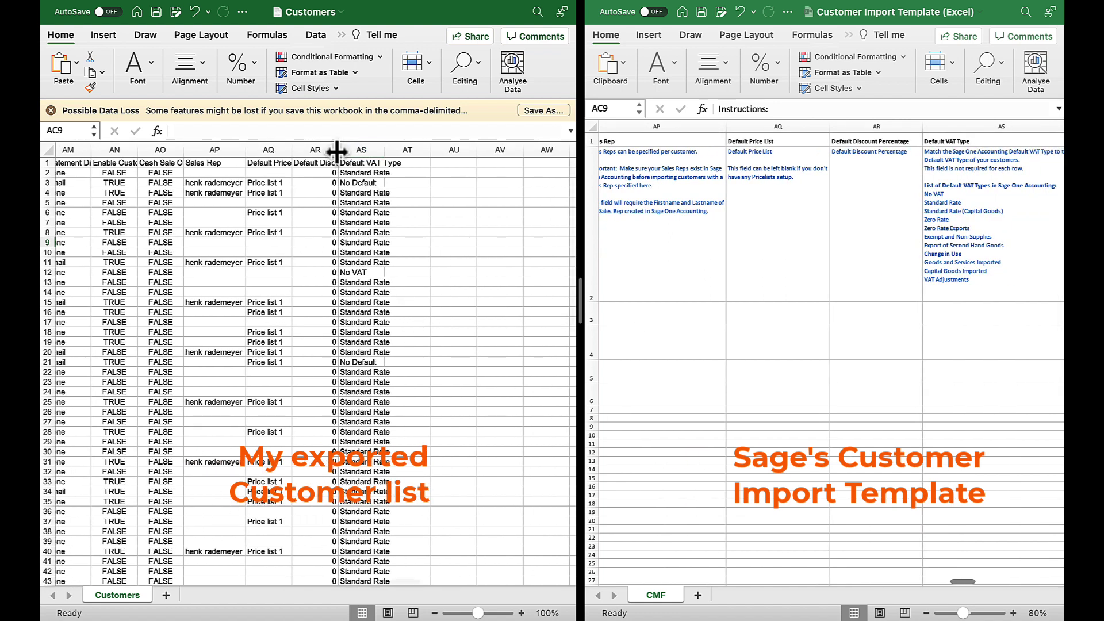
pyautogui.moveTo(338, 150); pyautogui.dragTo(397, 151)
pyautogui.hscroll(2, 898, 253)
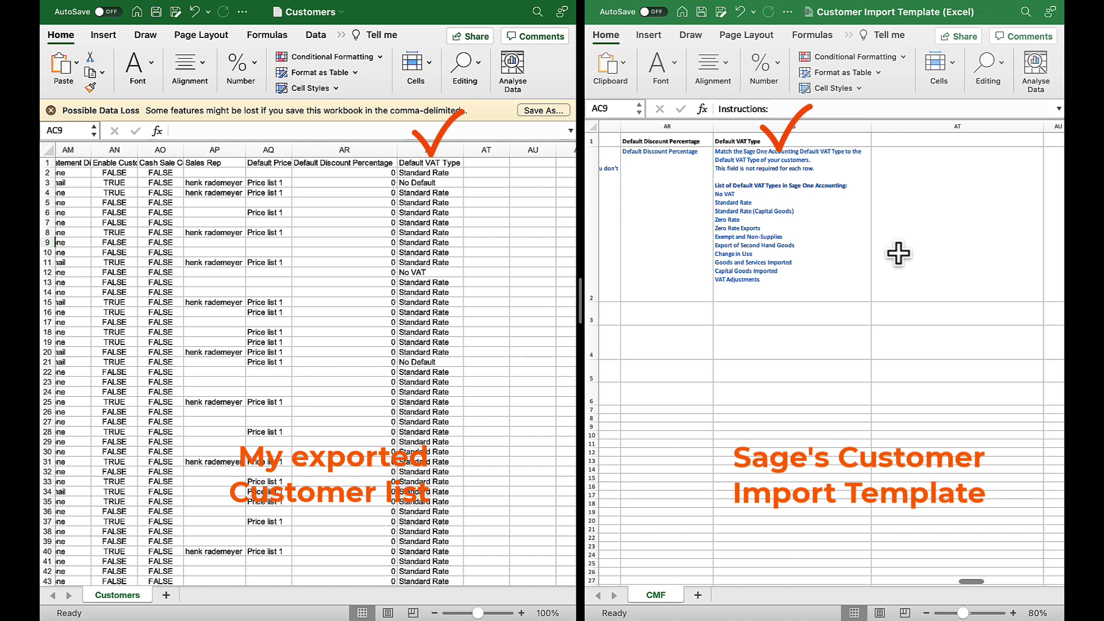
pyautogui.click(154, 13)
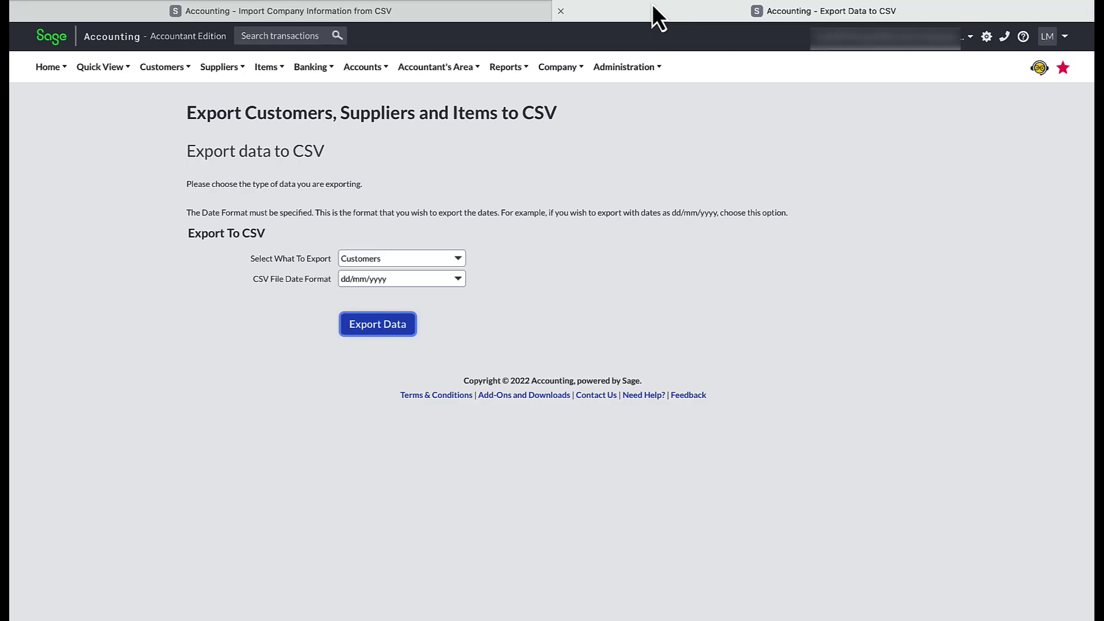
# Step: Pick the new company in the company switcher and open its empty List of Customers
pyautogui.click(970, 37)
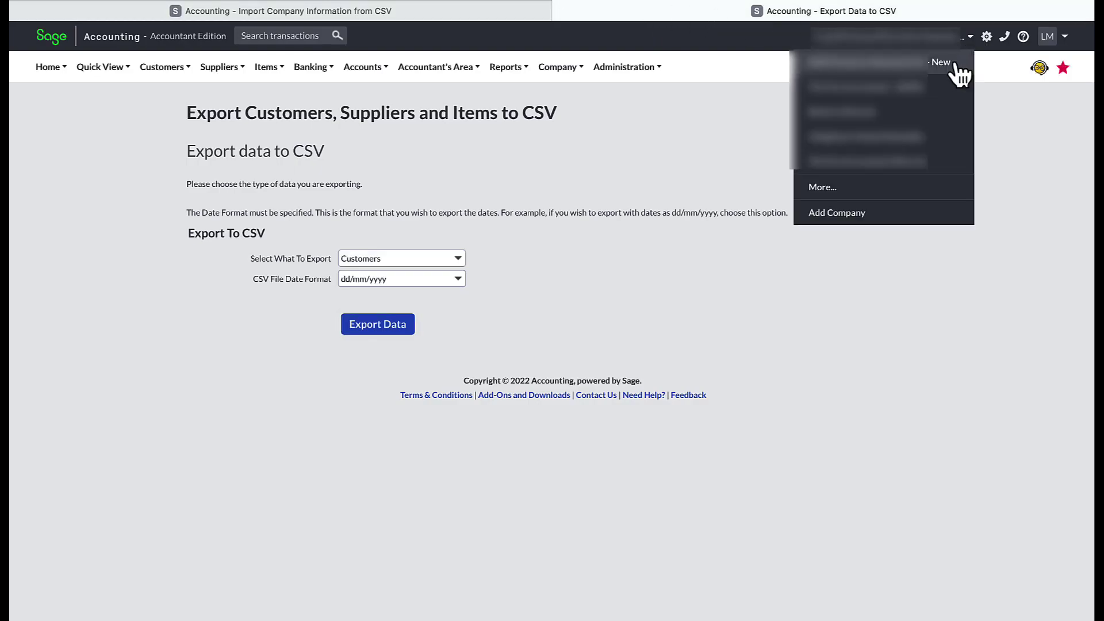
pyautogui.click(954, 64)
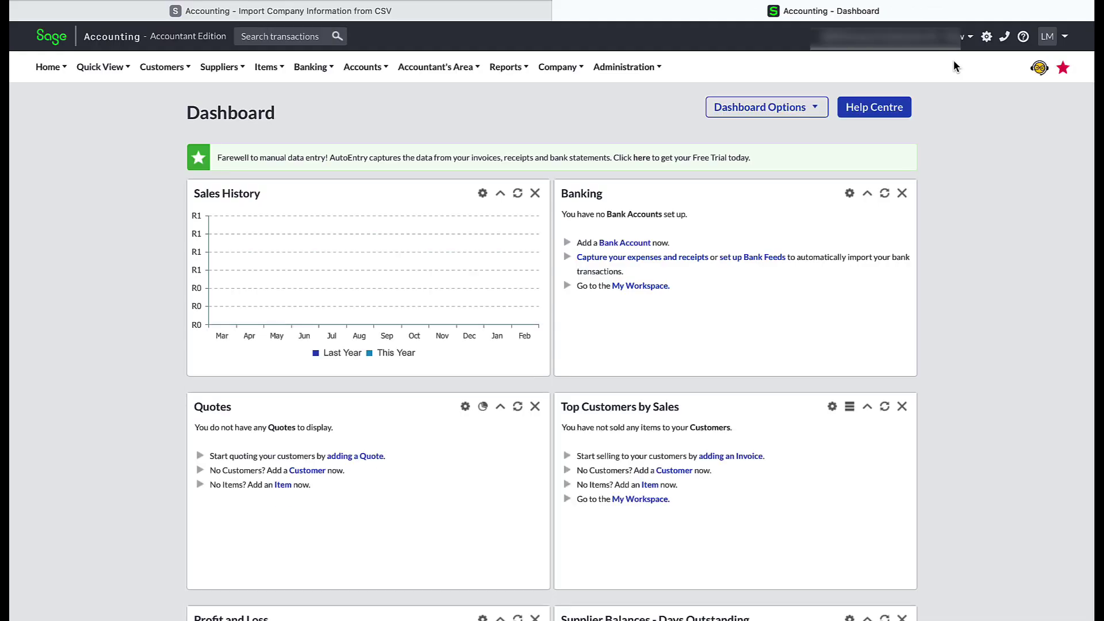
pyautogui.moveTo(179, 72)
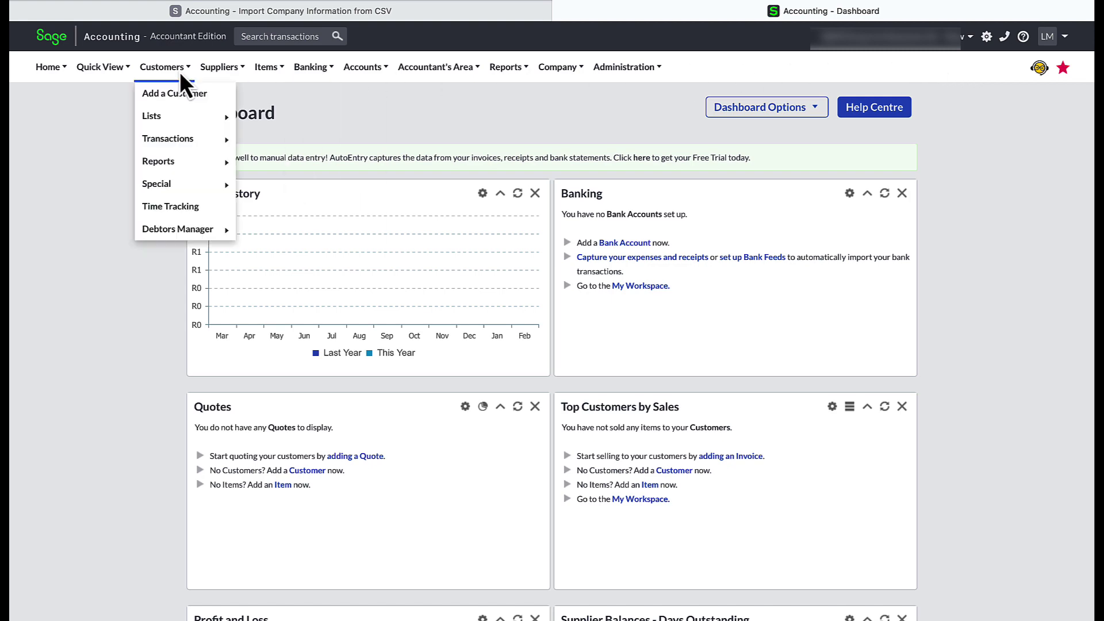
pyautogui.moveTo(195, 115)
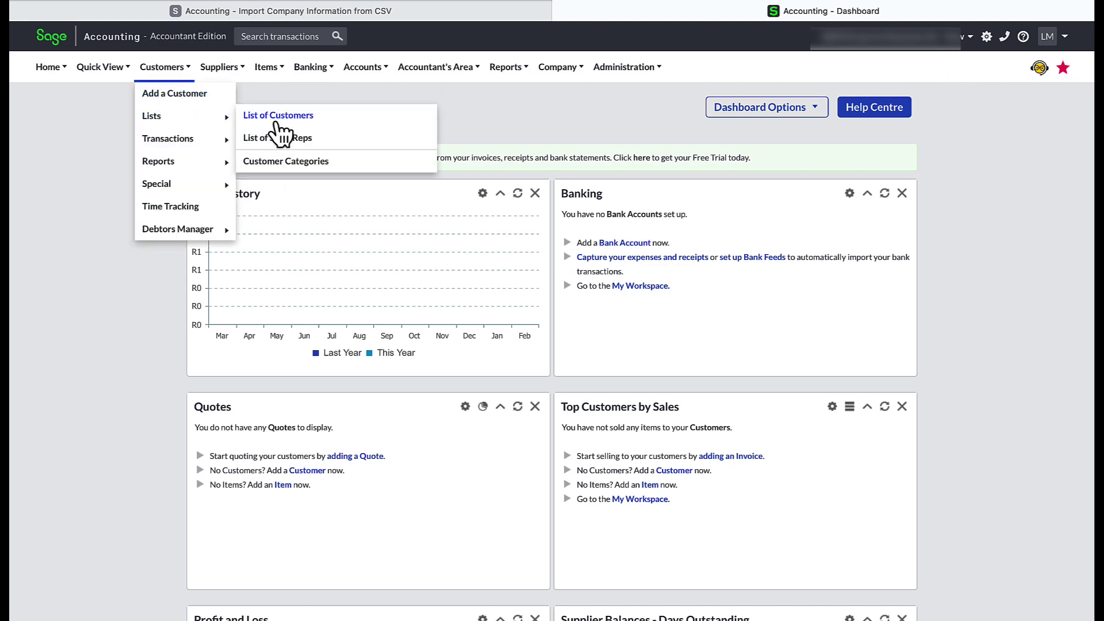
pyautogui.click(275, 121)
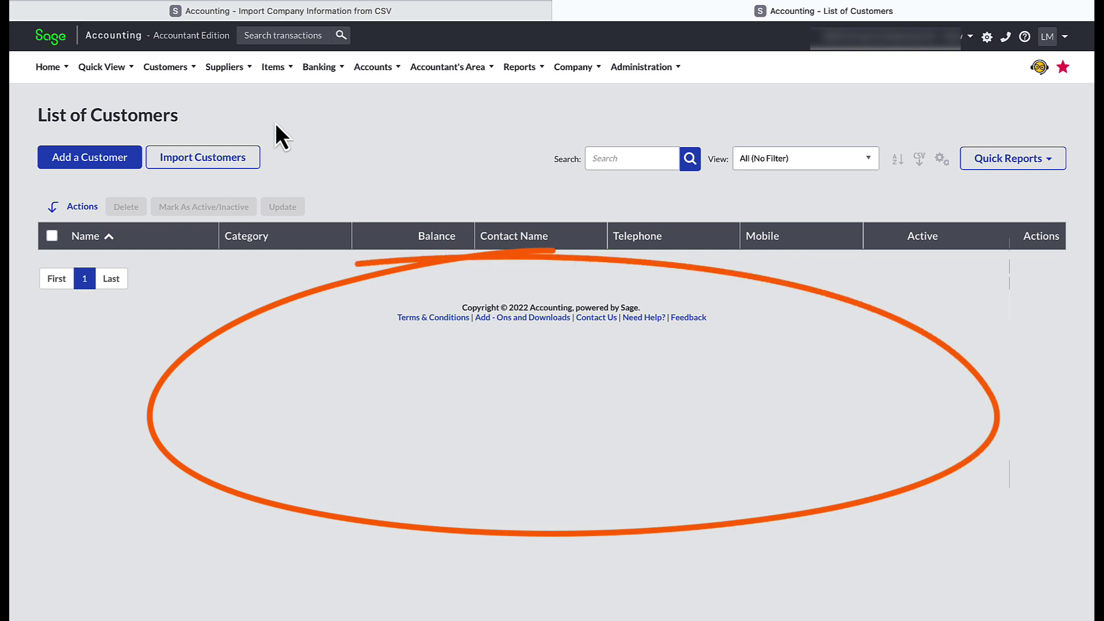
# Step: Start a customer import and upload Customers.csv from Downloads as the import file
pyautogui.click(229, 169)
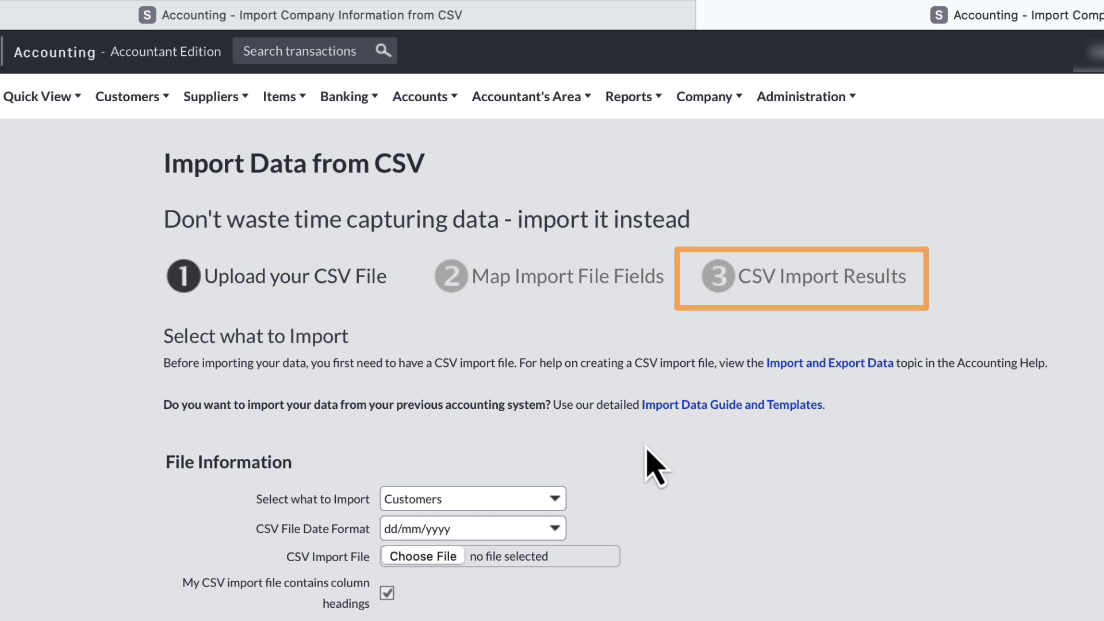
pyautogui.click(420, 556)
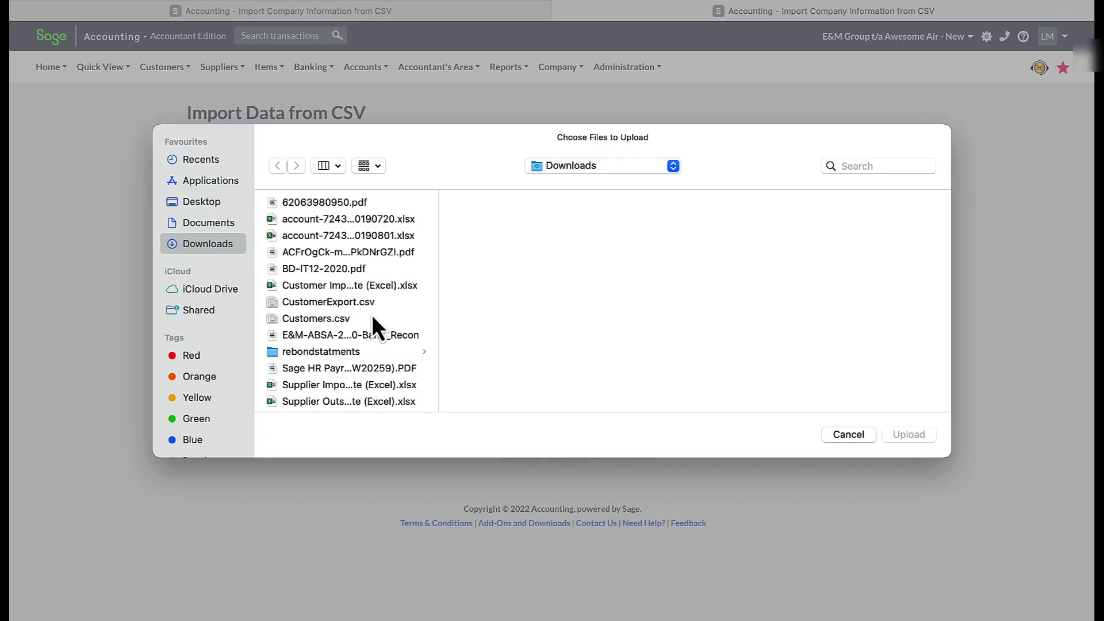
pyautogui.scroll(-1, 371, 315)
pyautogui.click(348, 302)
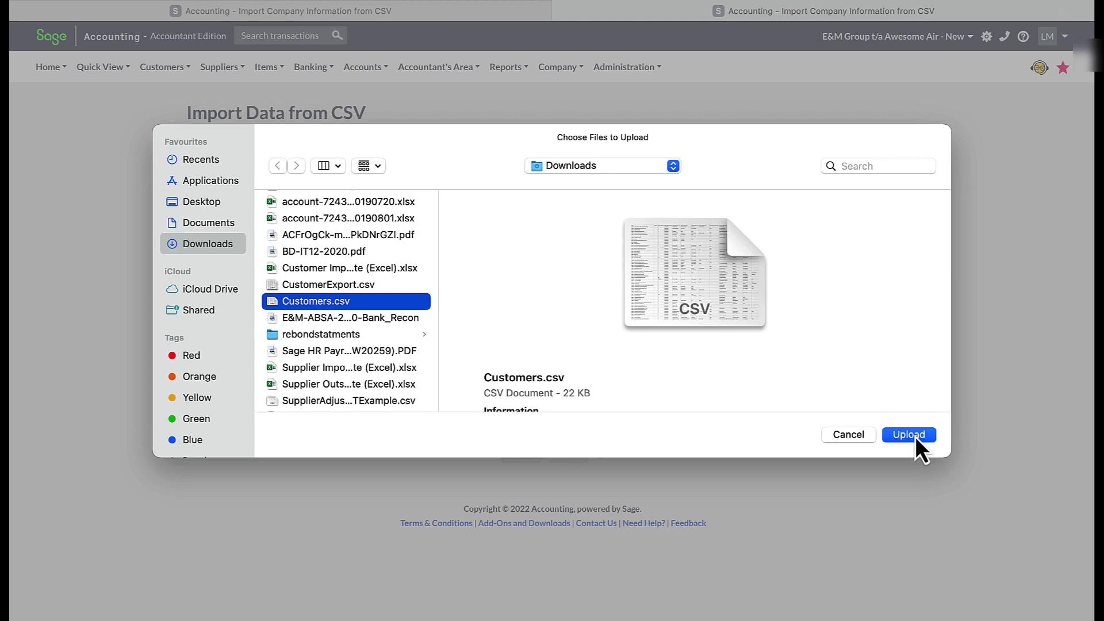
pyautogui.click(916, 436)
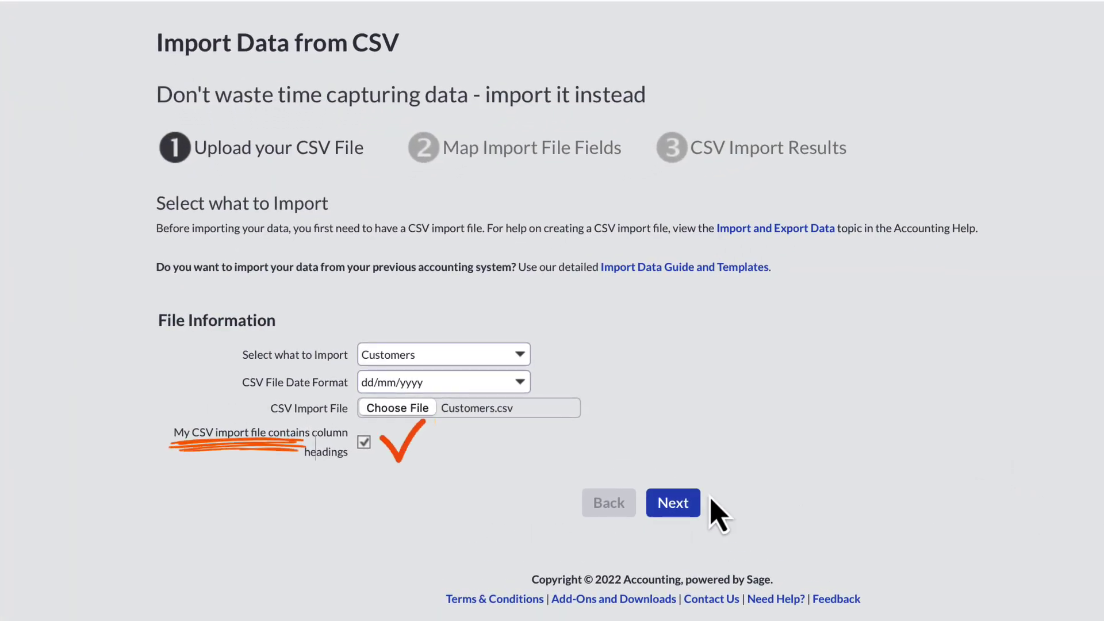
# Step: Go to Map Import File Fields and scroll the table, checking each CSV column's Sage field
pyautogui.click(681, 505)
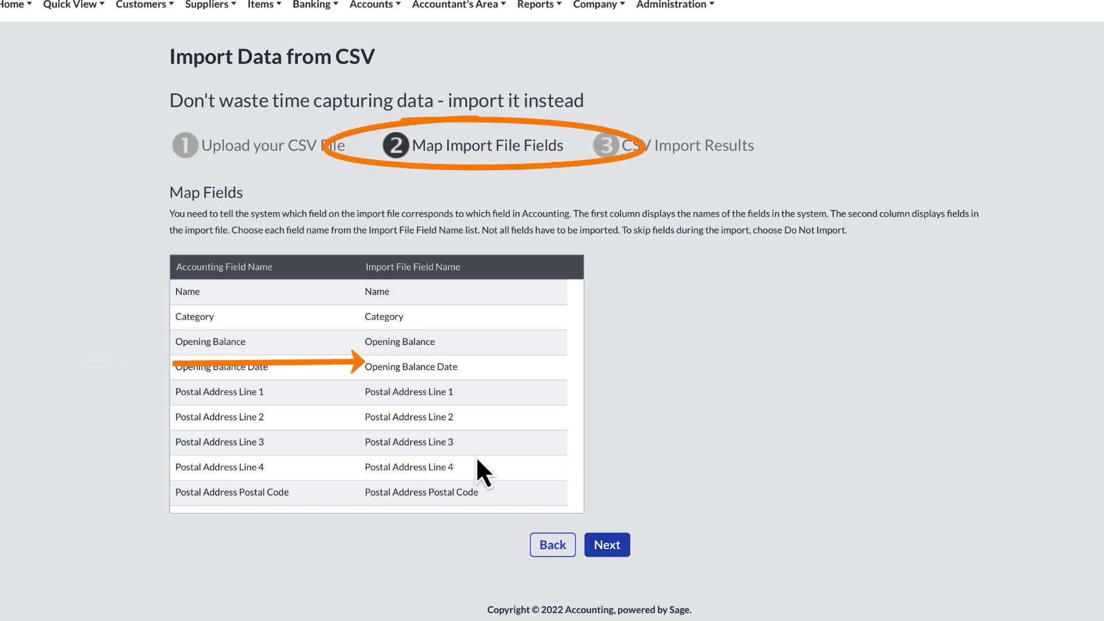
pyautogui.scroll(-6, 475, 456)
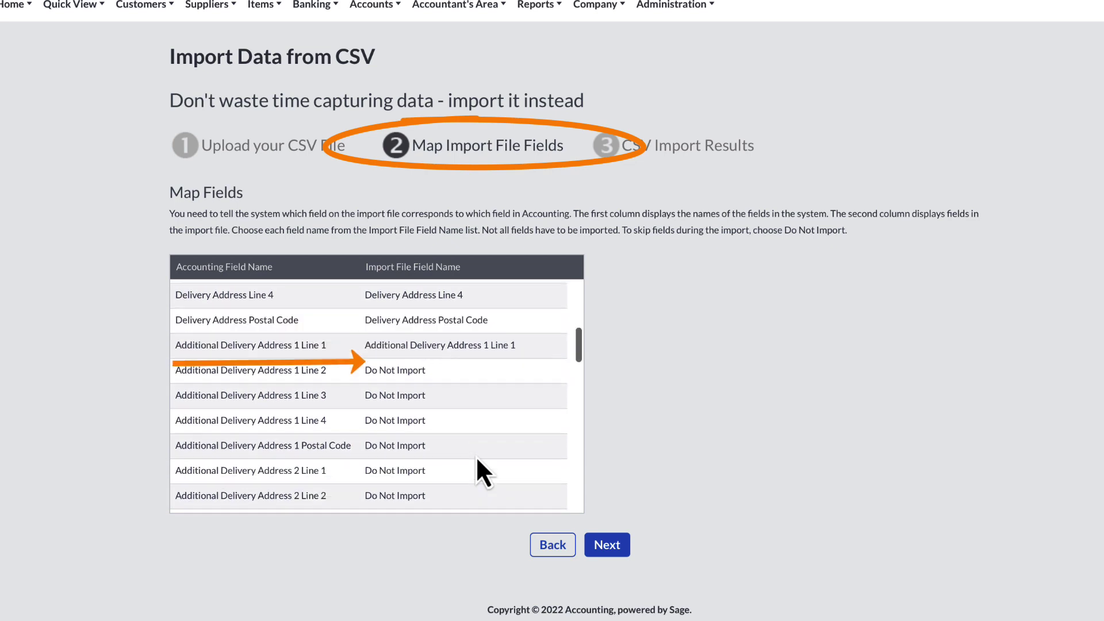
pyautogui.scroll(-6, 475, 455)
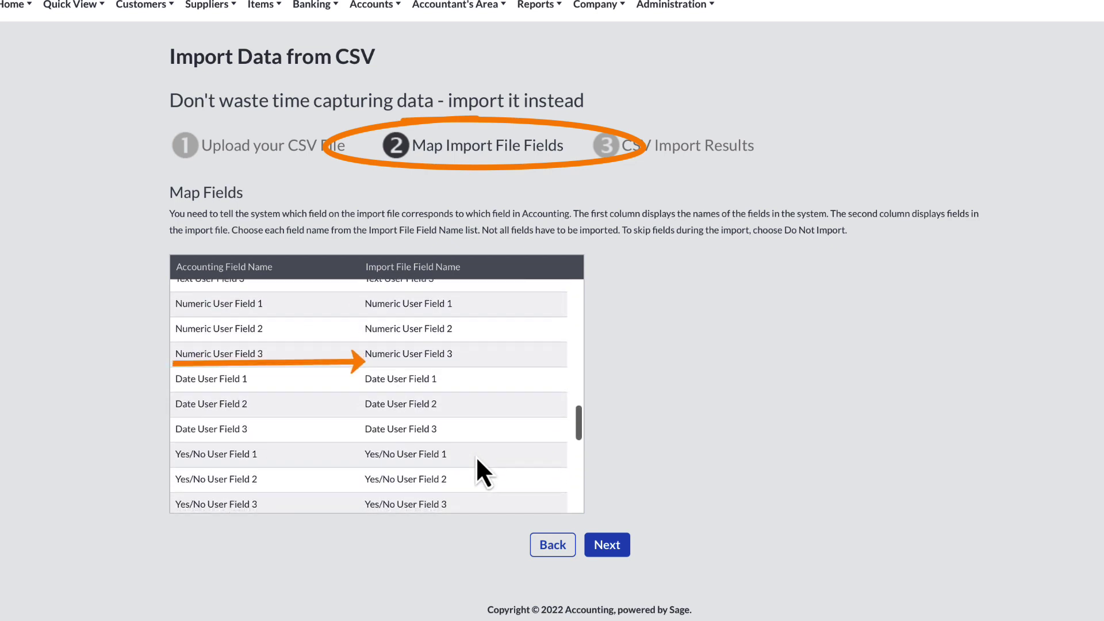
pyautogui.scroll(-6, 475, 456)
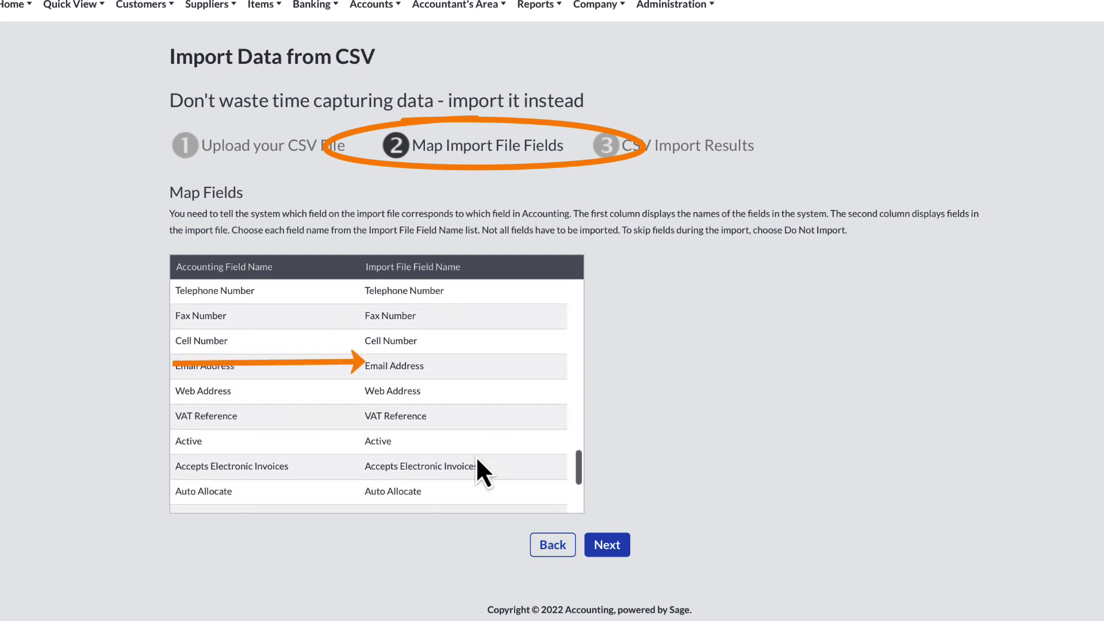
pyautogui.scroll(-3, 475, 455)
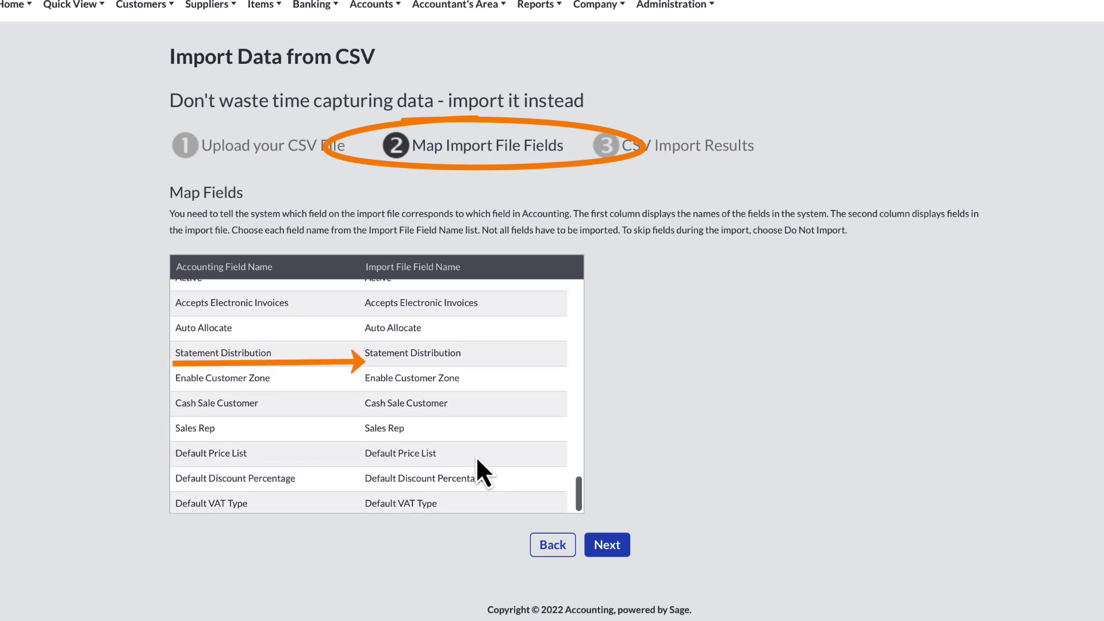
pyautogui.scroll(5, 475, 455)
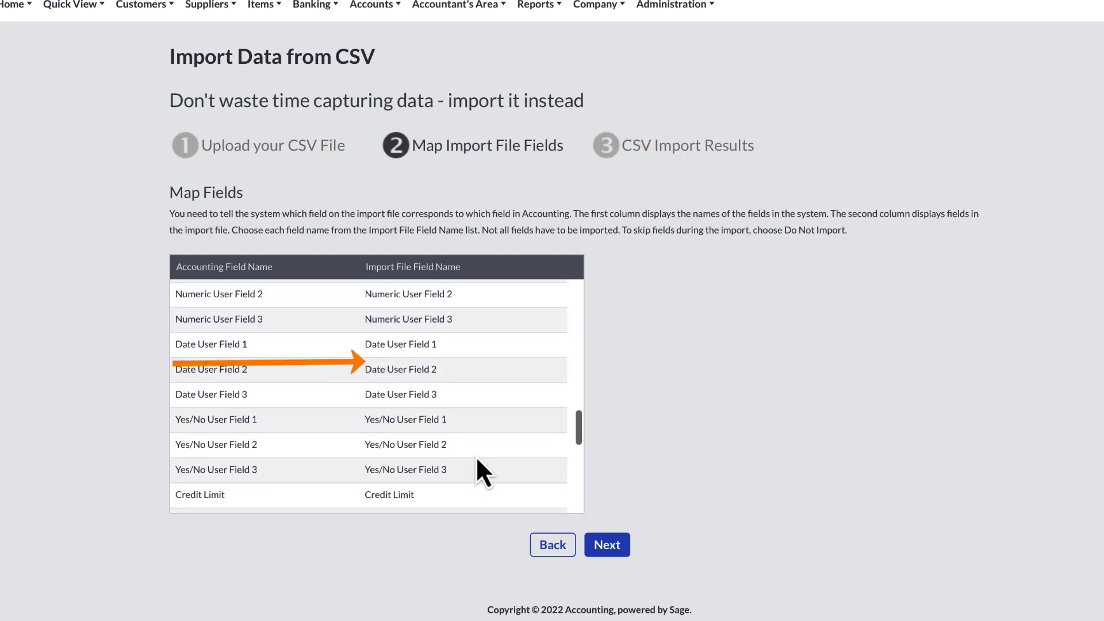
pyautogui.scroll(5, 475, 455)
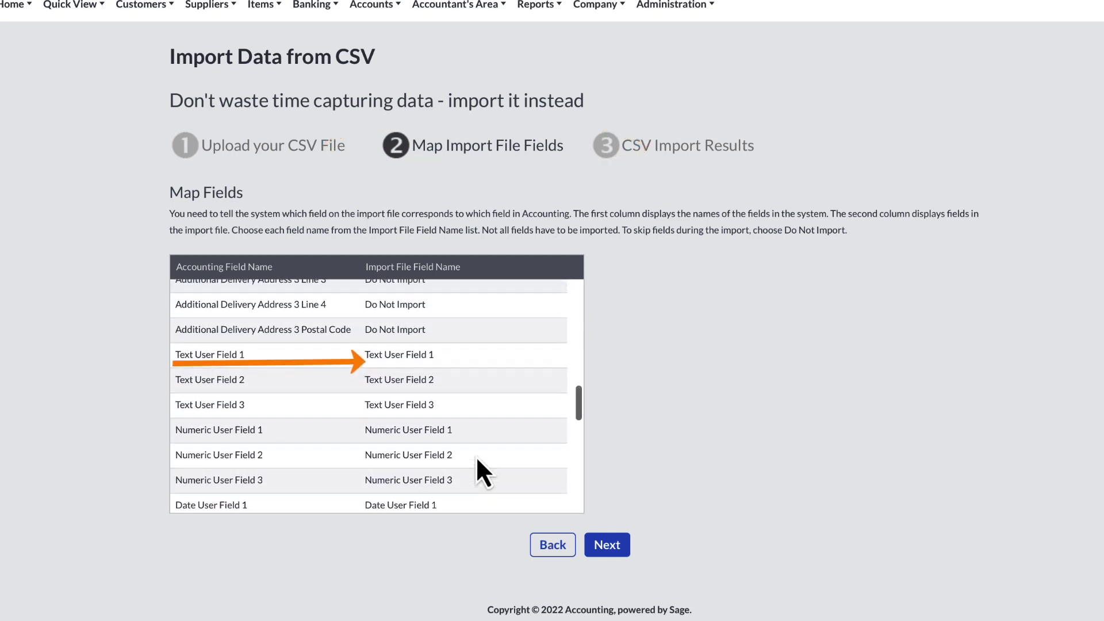
pyautogui.scroll(5, 476, 459)
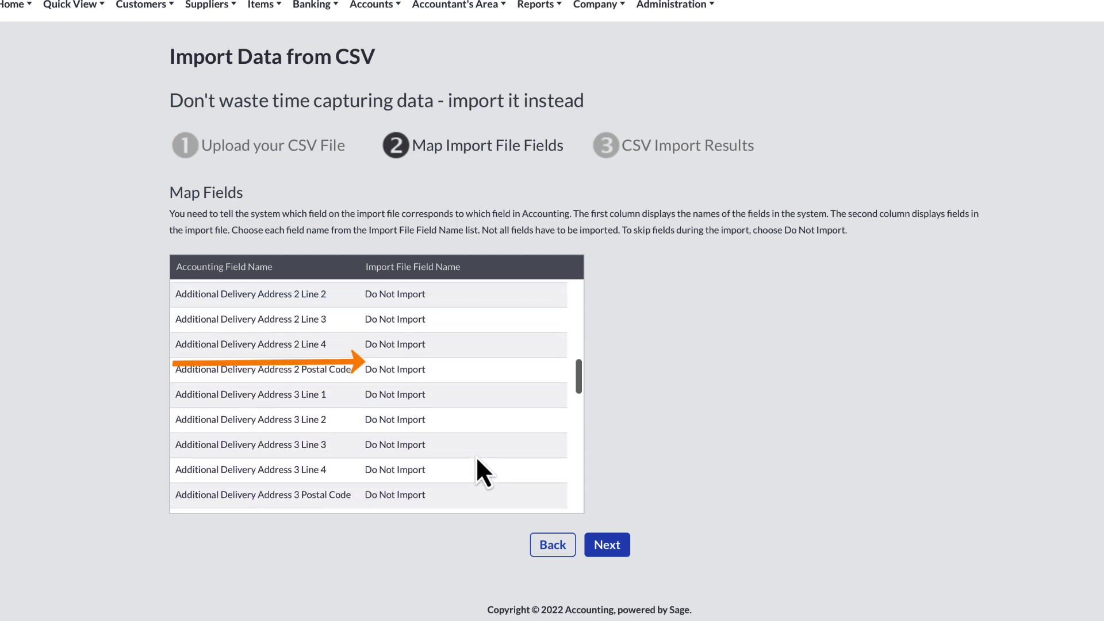
pyautogui.scroll(5, 475, 456)
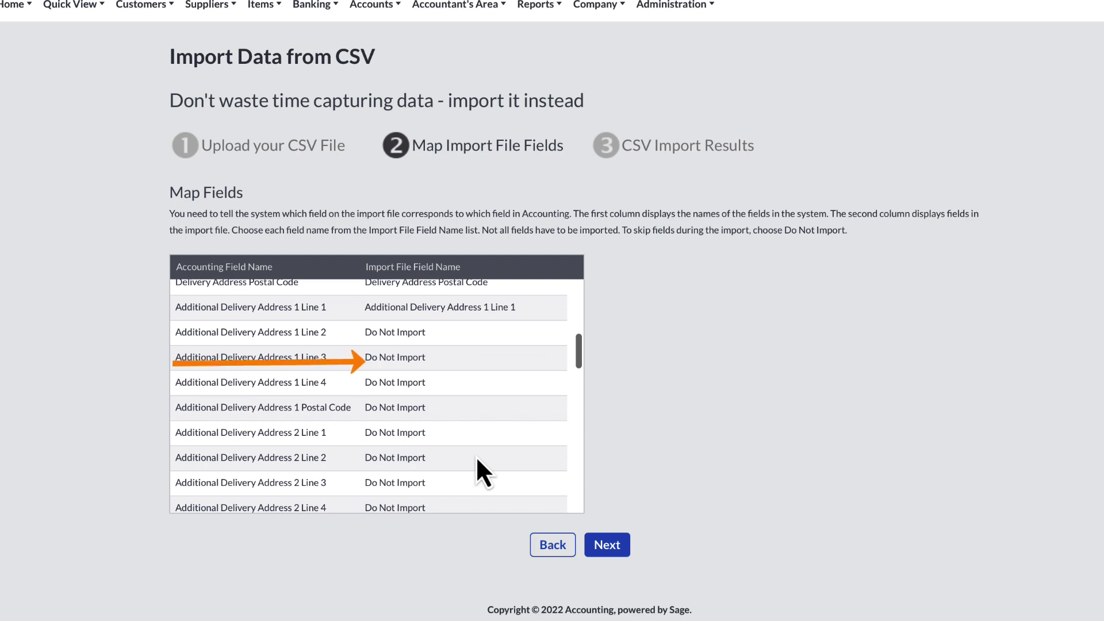
pyautogui.scroll(2, 475, 456)
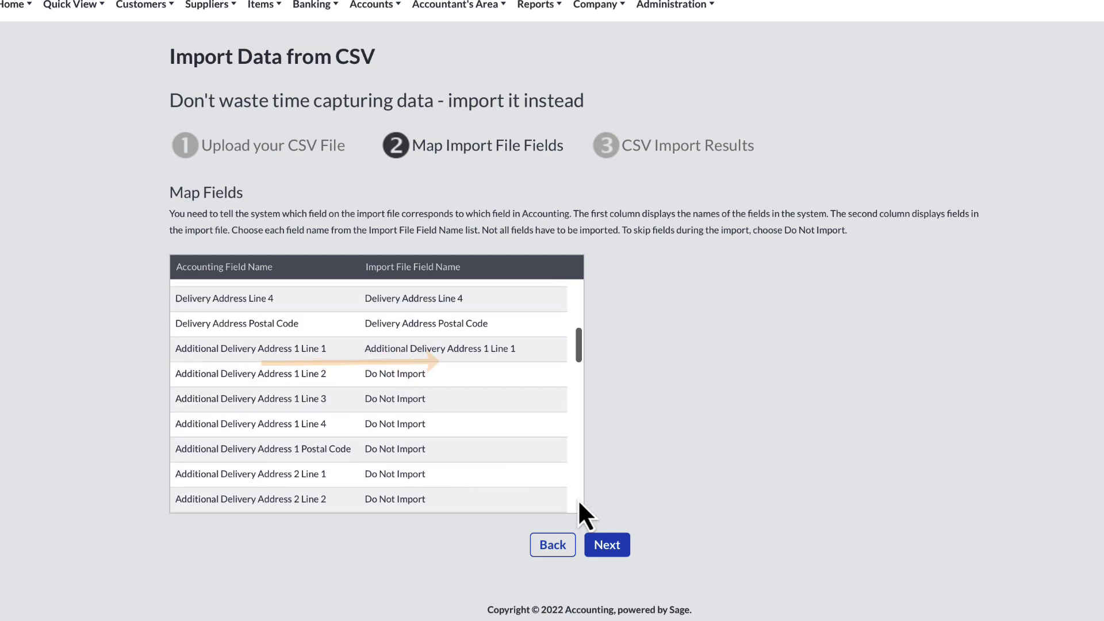
# Step: Run the import (50 rows succeeded, 33 failed) and open the failure log
pyautogui.click(608, 554)
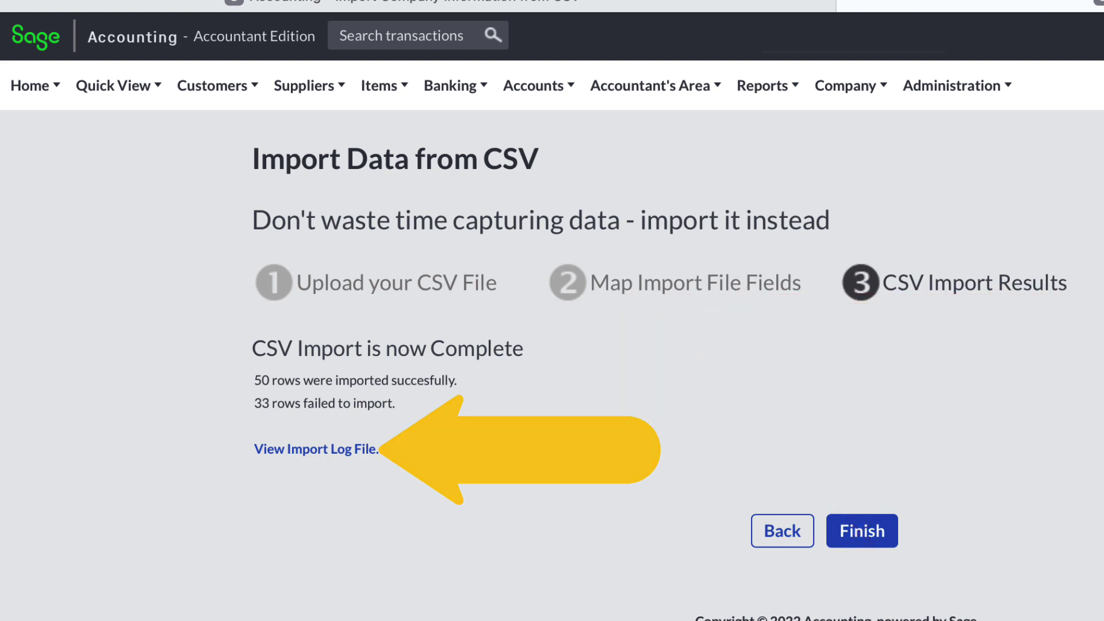
pyautogui.click(340, 451)
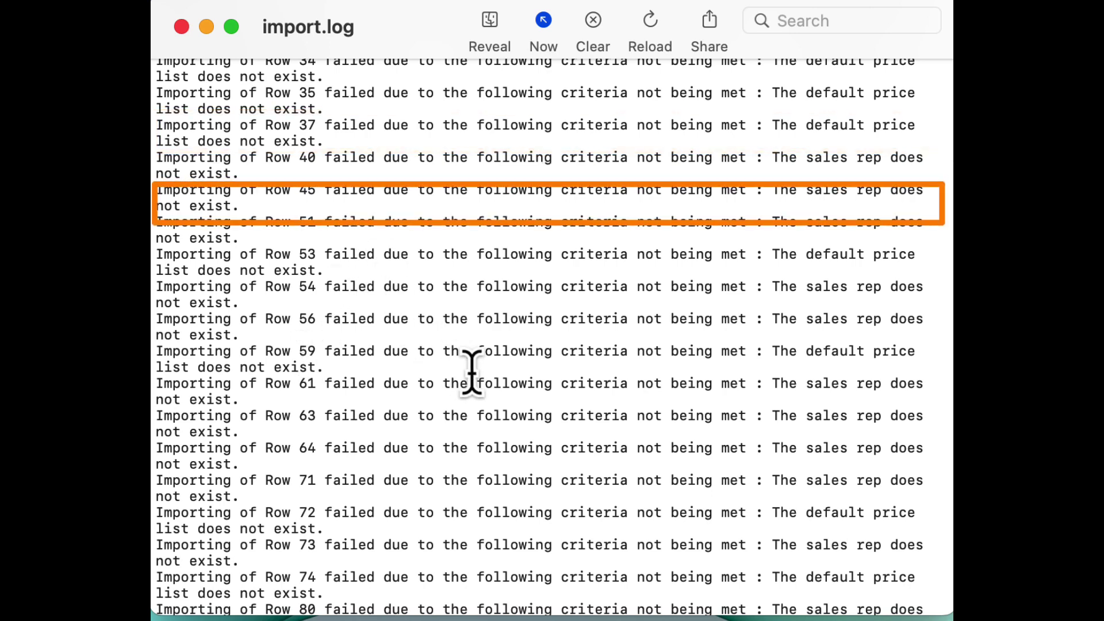
# Step: Read through import.log's failures caused by missing sales reps and default price lists
pyautogui.scroll(-3, 769, 240)
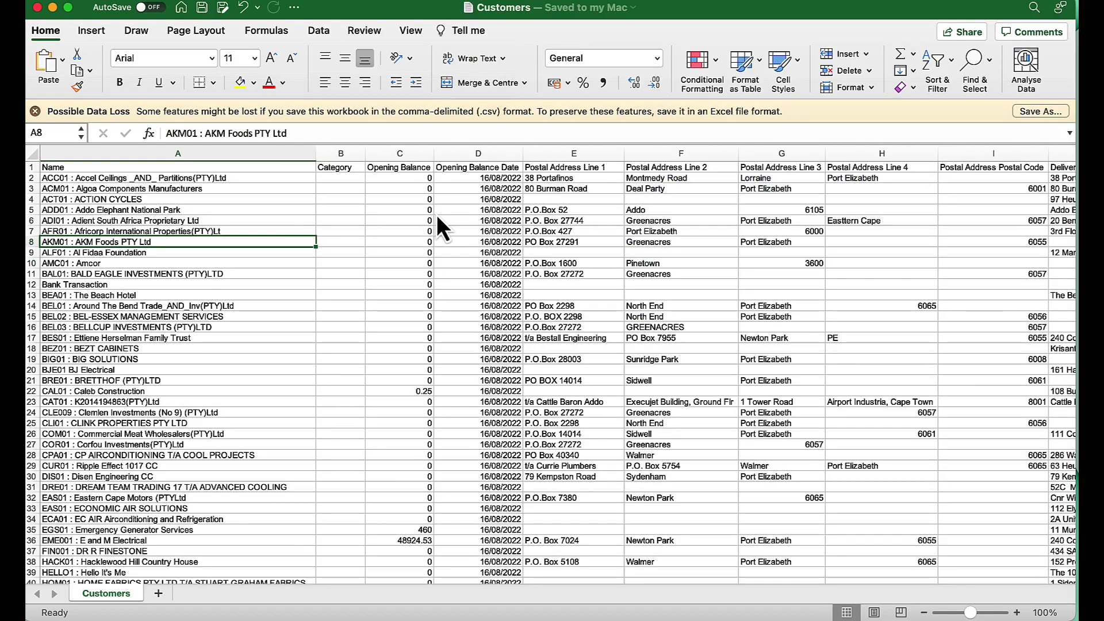
# Step: Sort the whole sheet by Default Price List, then by Sales Rep
pyautogui.press('super+a')
pyautogui.hscroll(10, 720, 246)
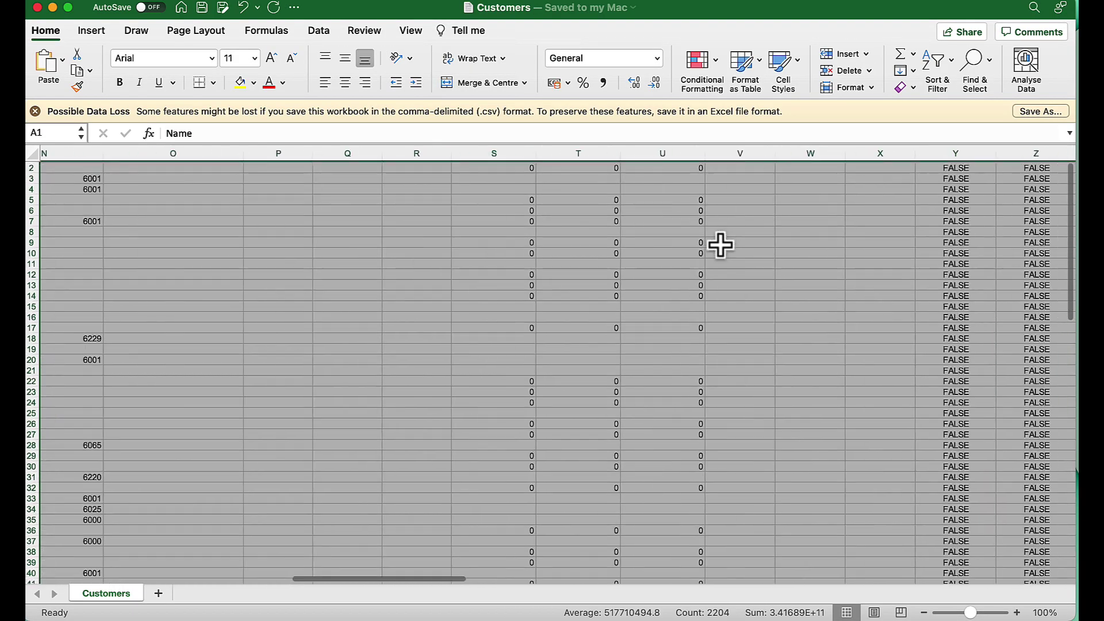
pyautogui.hscroll(15, 721, 246)
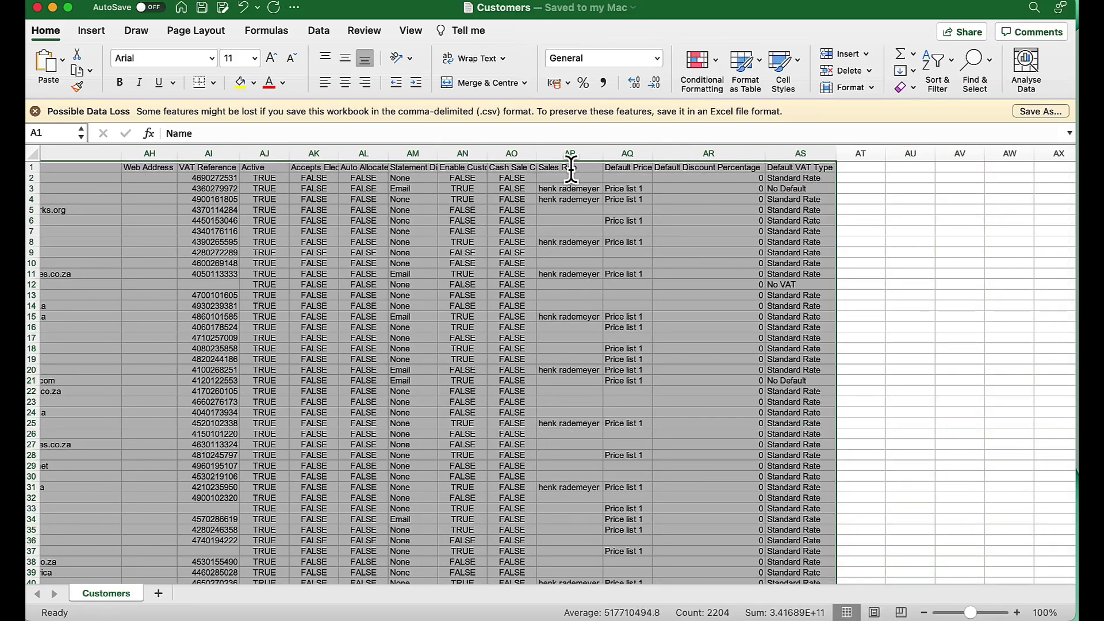
pyautogui.click(320, 33)
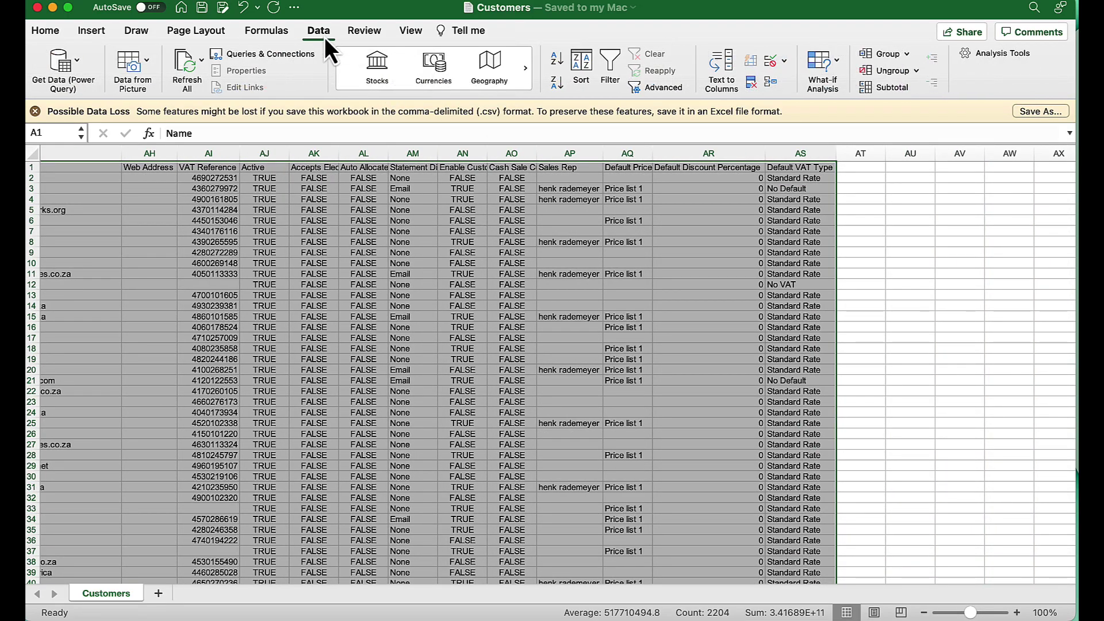
pyautogui.click(582, 75)
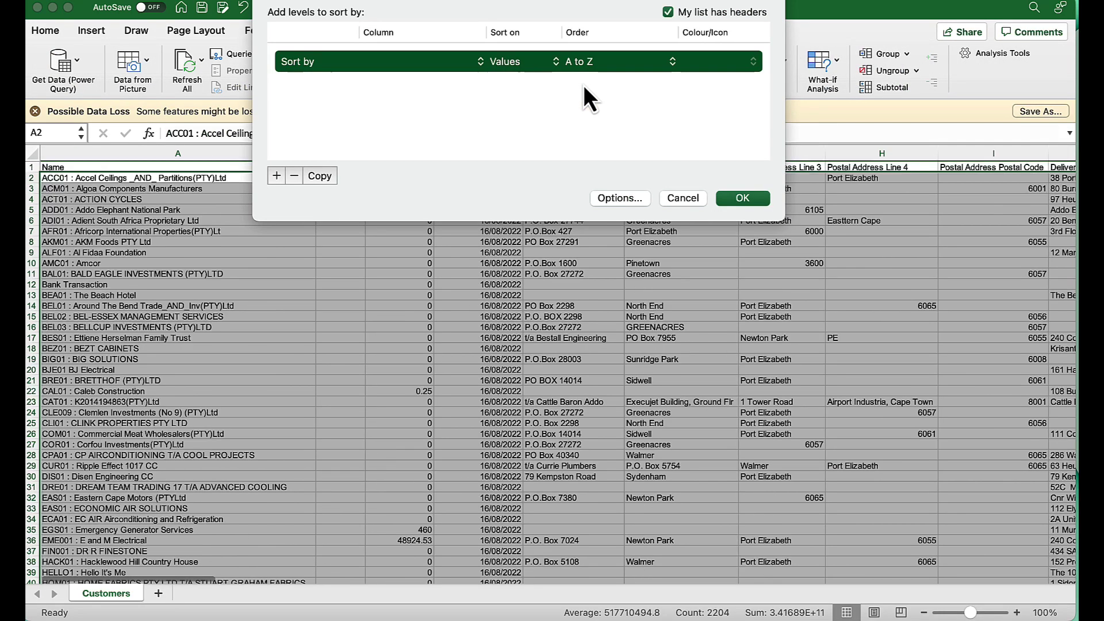
pyautogui.click(482, 64)
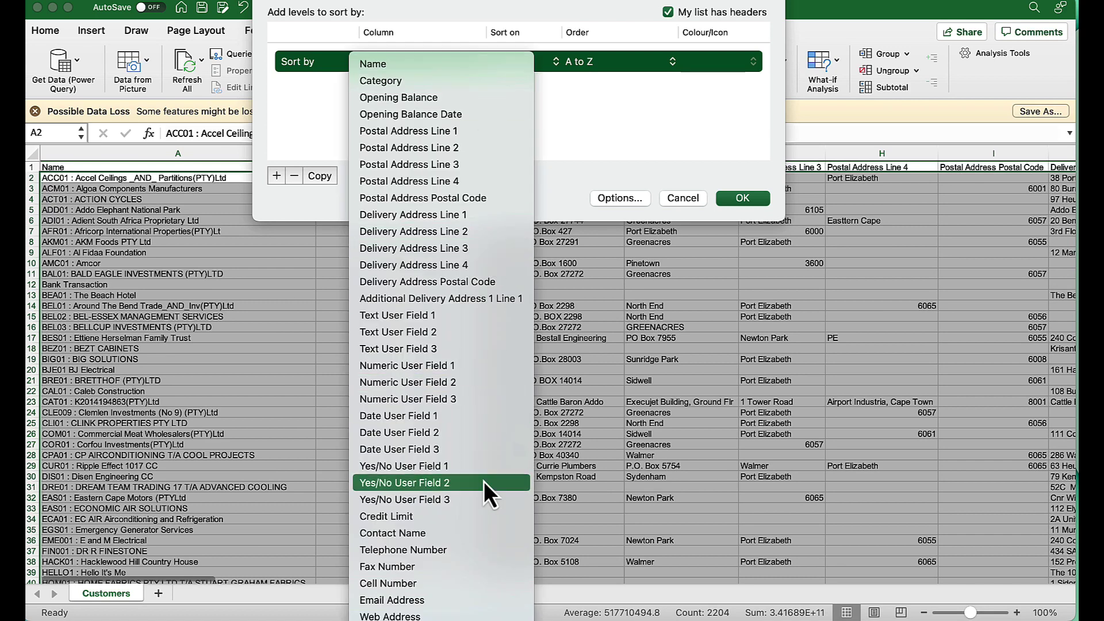
pyautogui.click(449, 602)
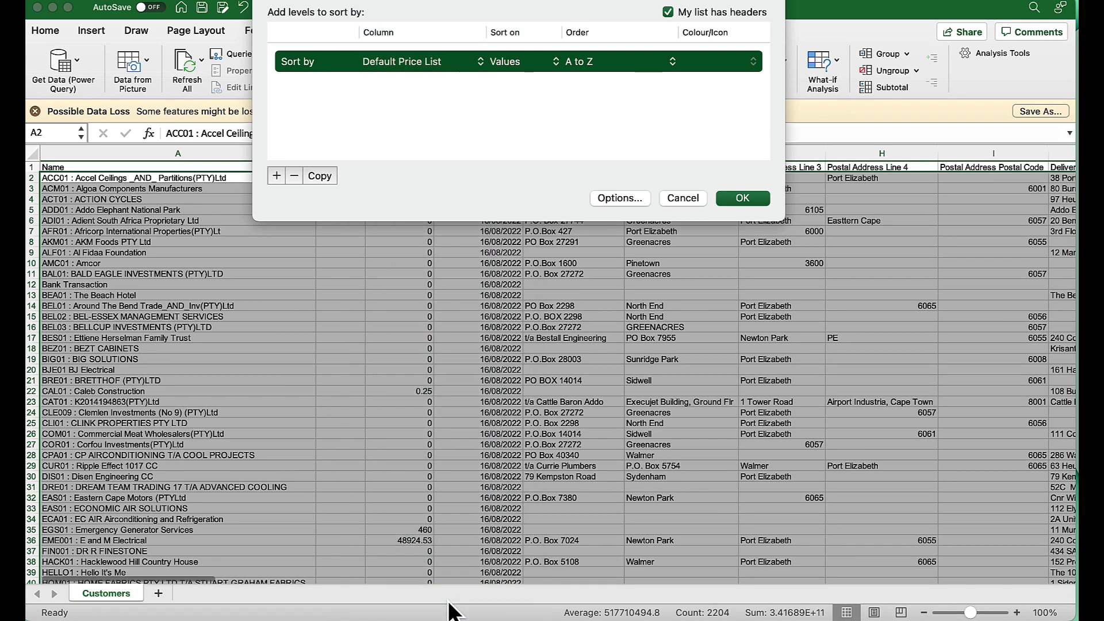
pyautogui.click(276, 176)
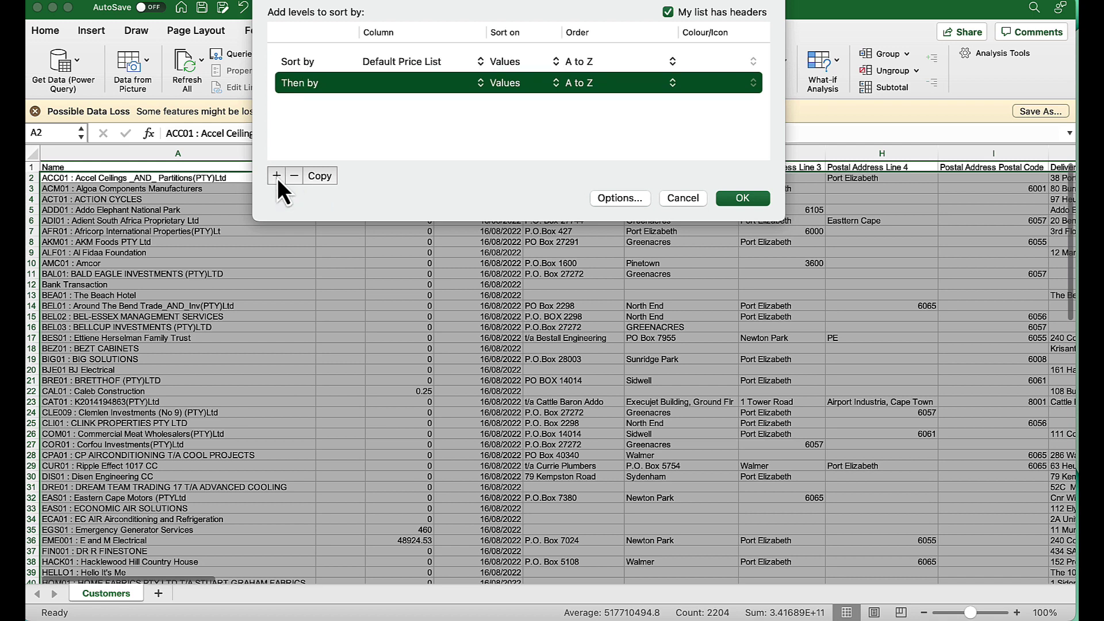
pyautogui.click(460, 83)
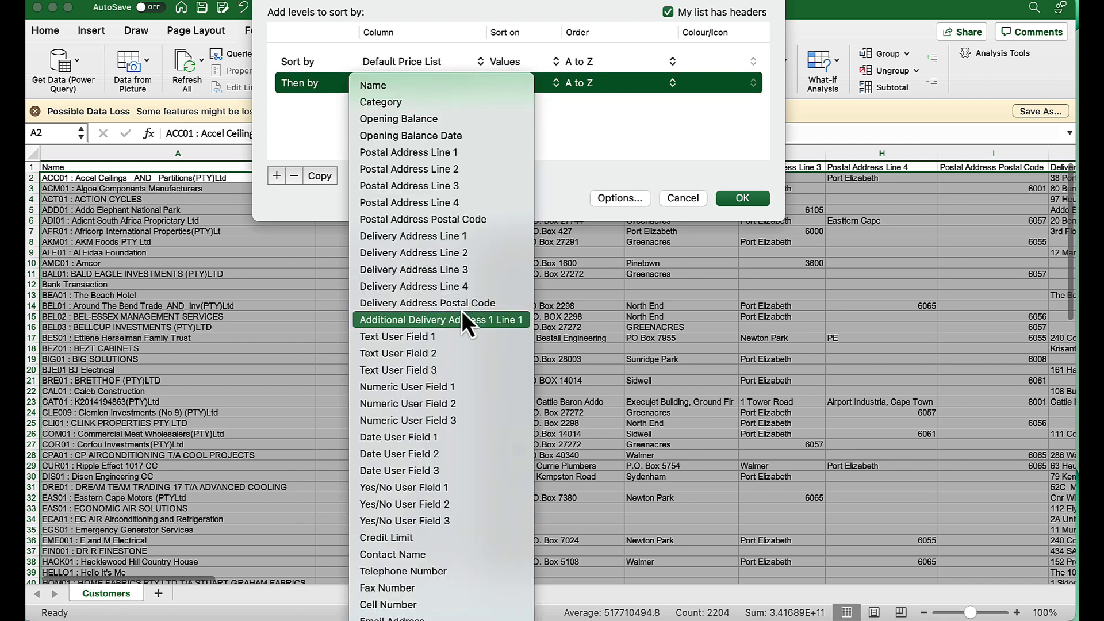
pyautogui.scroll(-5, 461, 564)
pyautogui.click(460, 578)
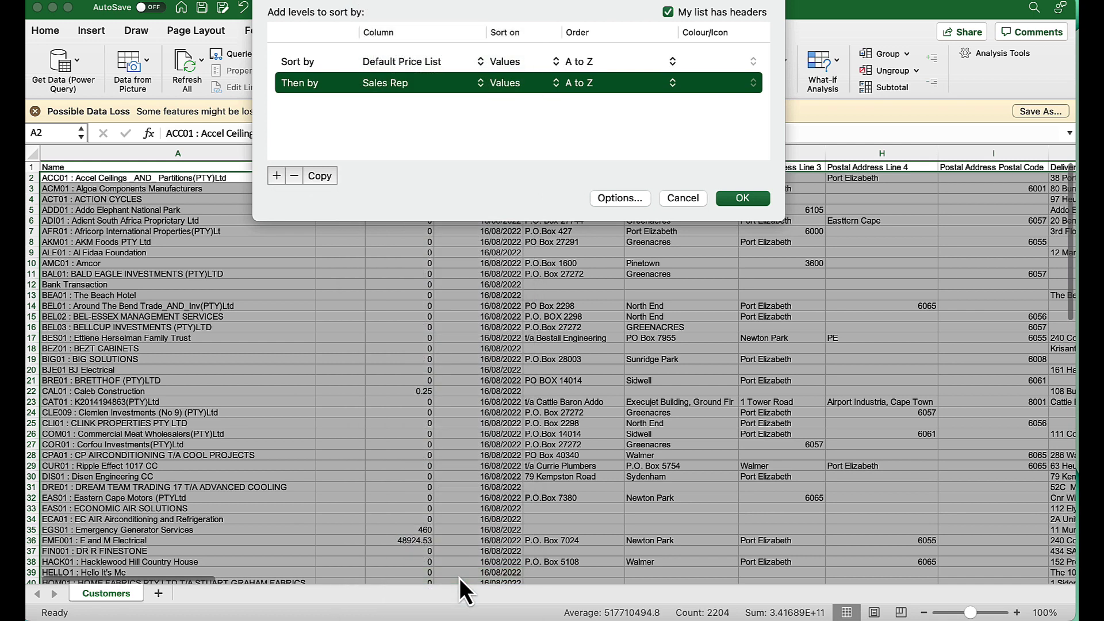
pyautogui.click(742, 199)
pyautogui.hscroll(3, 684, 254)
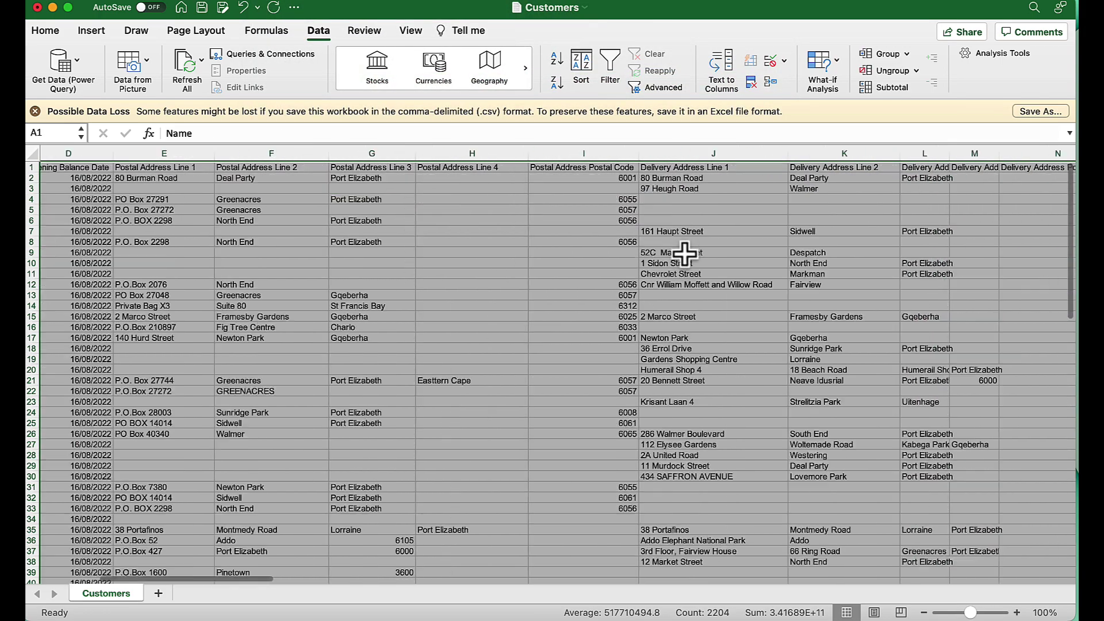
pyautogui.hscroll(10, 684, 254)
pyautogui.click(650, 251)
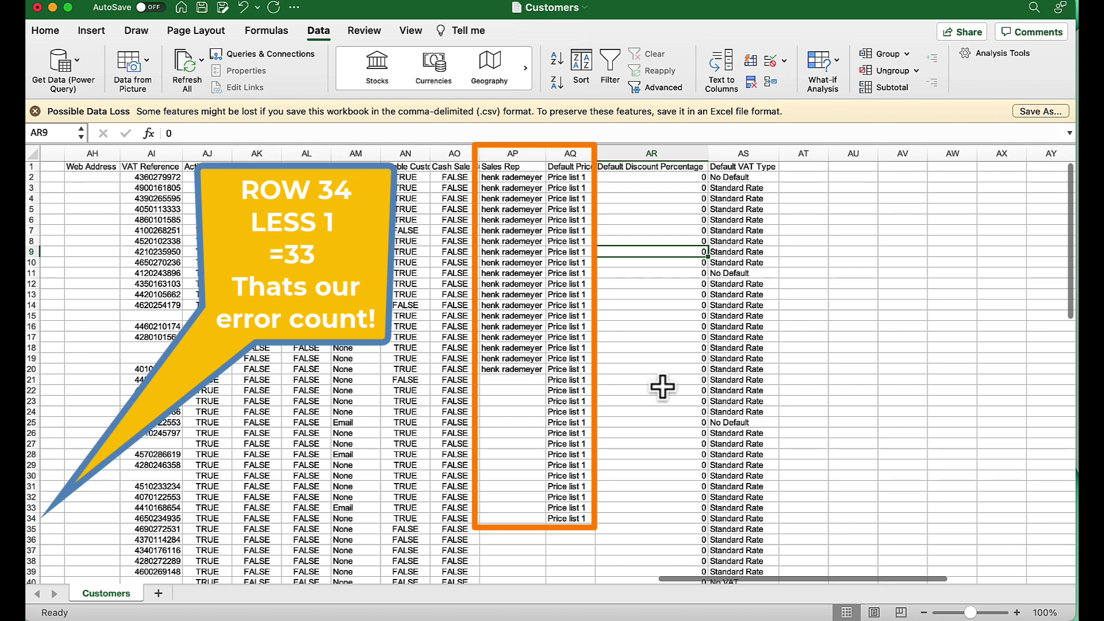
# Step: Delete rows 35 through 84, leaving only the 33 Price list 1 customers
pyautogui.scroll(-6, 662, 386)
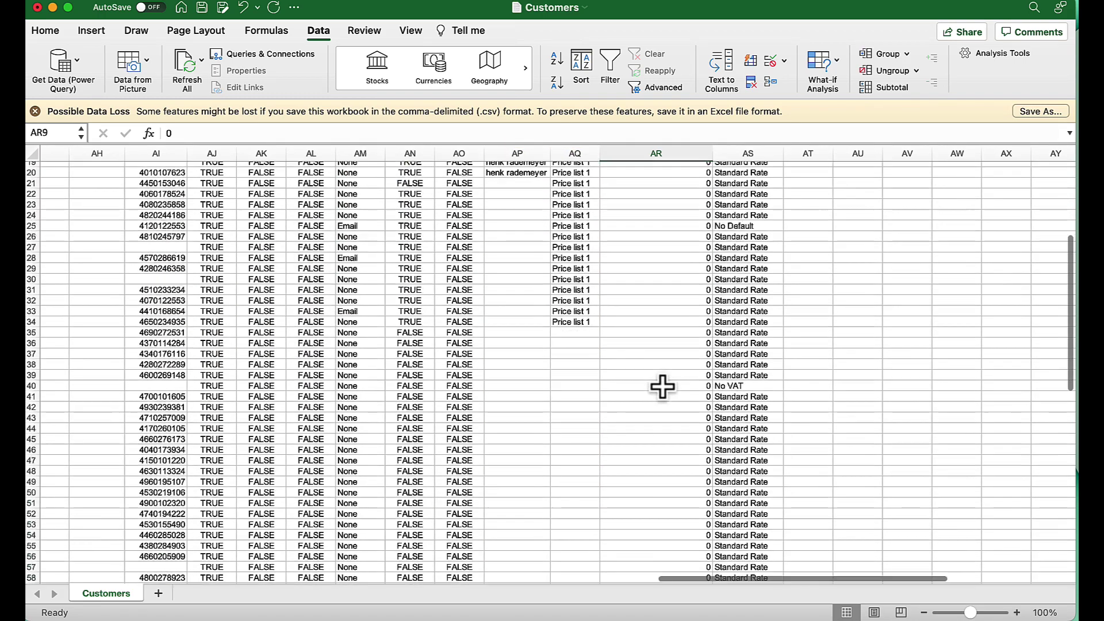
pyautogui.scroll(-1, 662, 386)
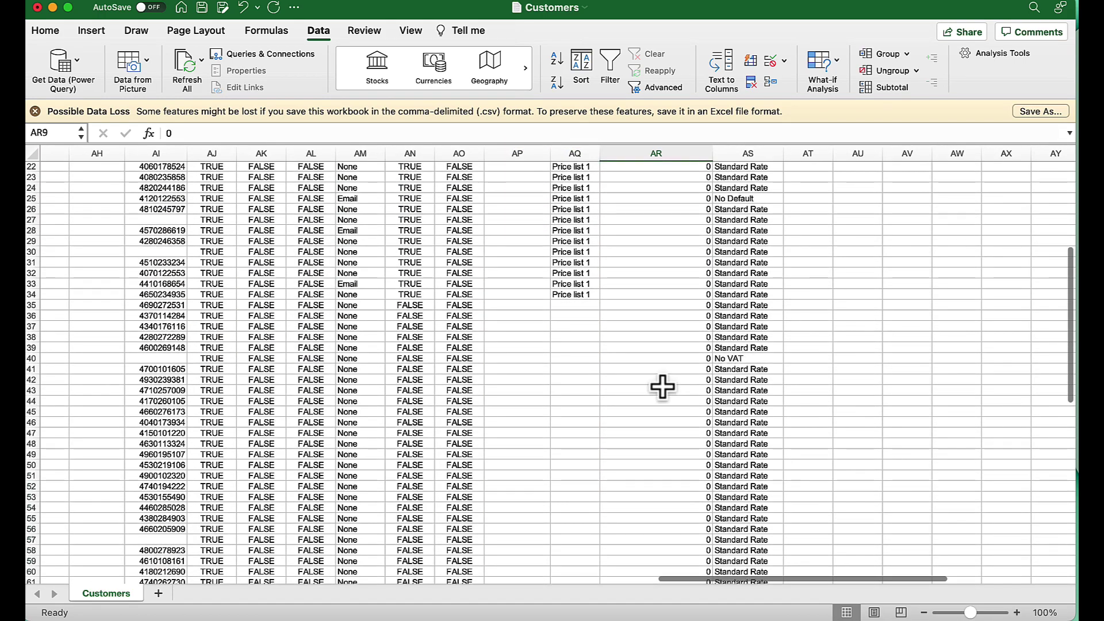
pyautogui.click(33, 308)
pyautogui.press('super+shift+Down')
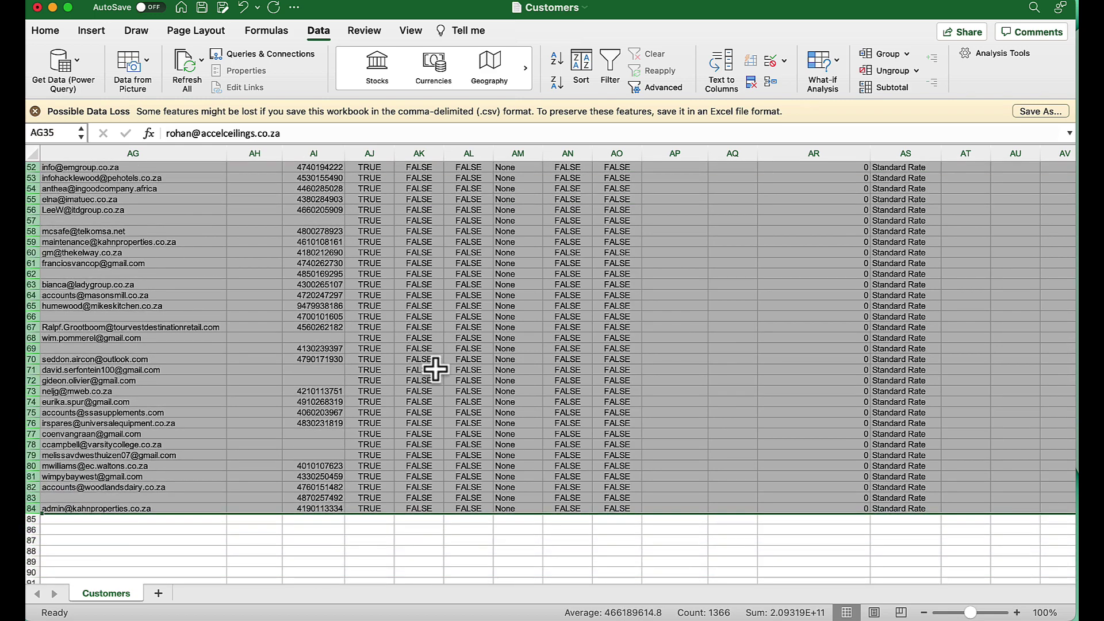
pyautogui.rightClick(435, 370)
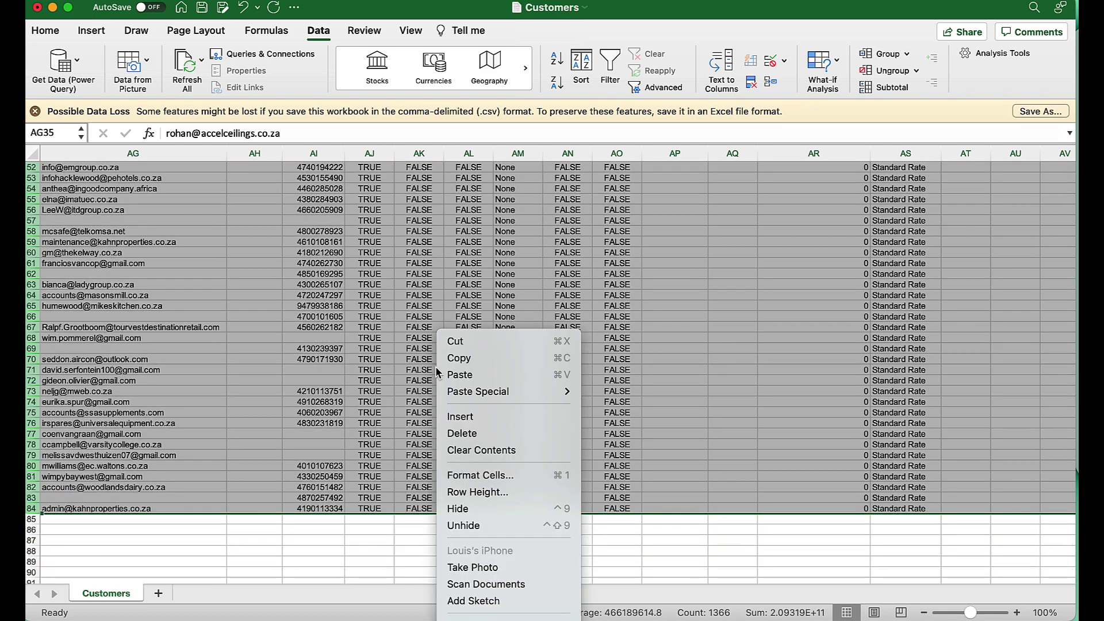
pyautogui.click(474, 435)
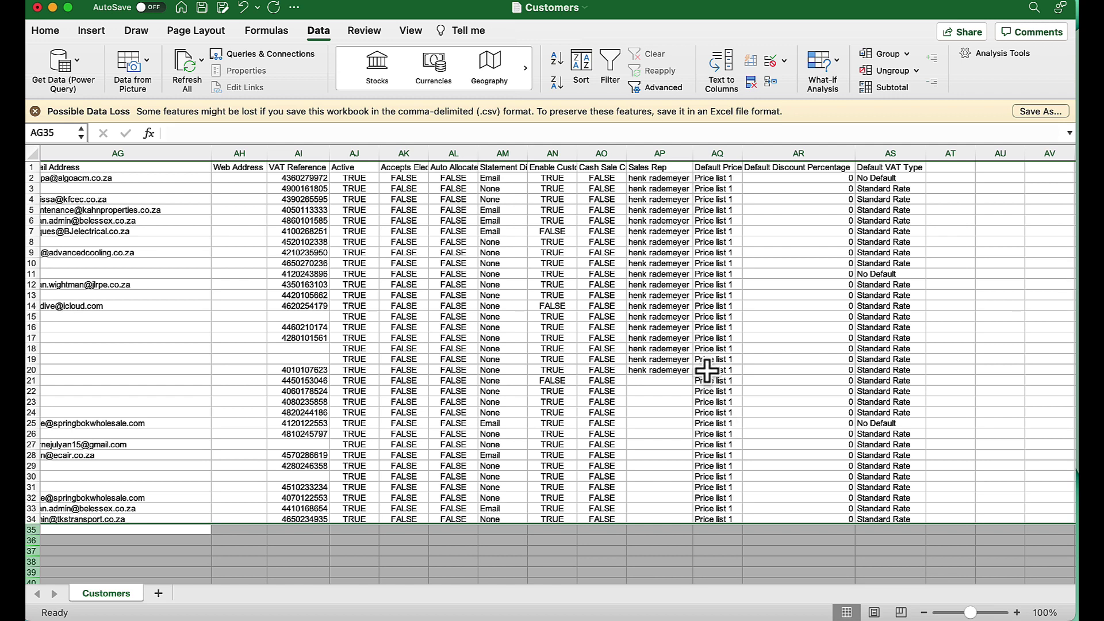
# Step: Clear the Sales Rep and Default Price List values in AP2:AQ34 and save the Customers file
pyautogui.click(655, 178)
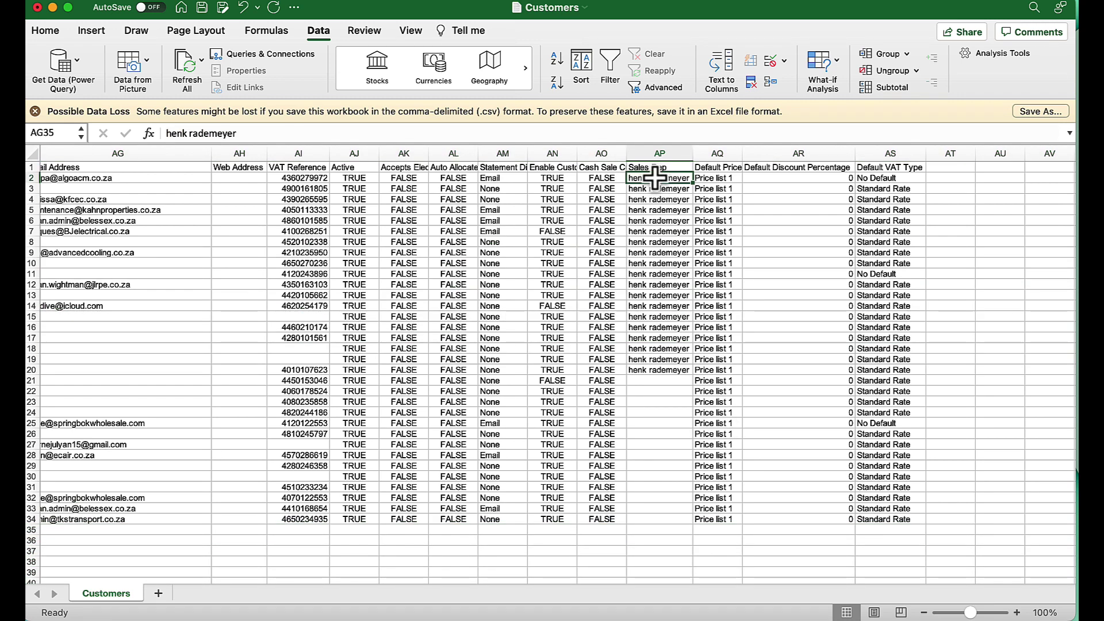
pyautogui.moveTo(655, 178); pyautogui.dragTo(741, 518)
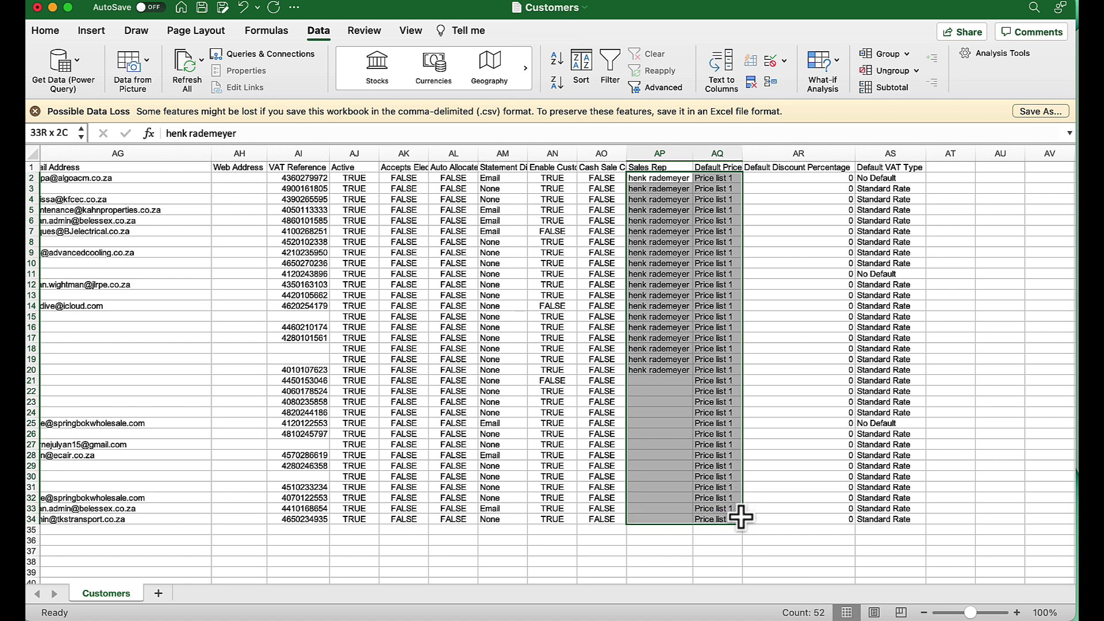
pyautogui.press('Delete')
pyautogui.click(796, 326)
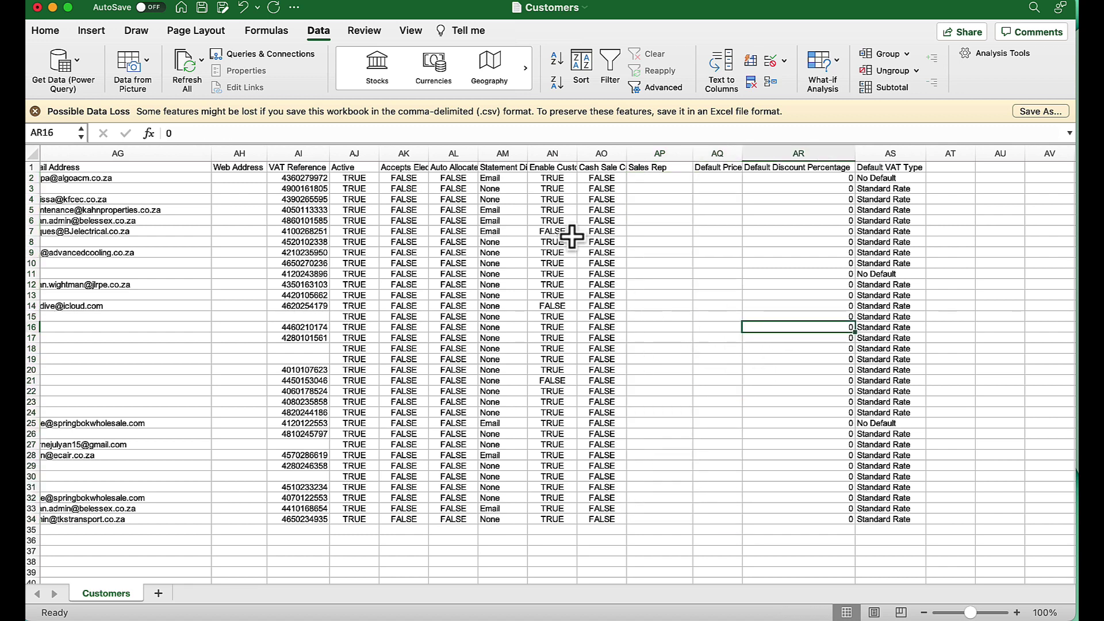
pyautogui.click(200, 10)
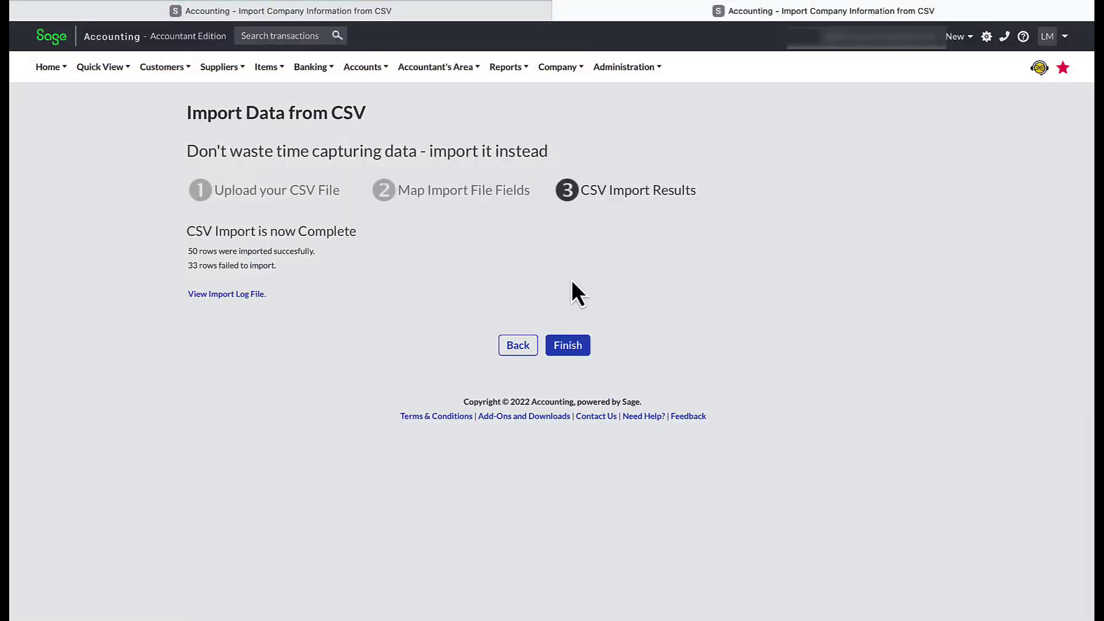
# Step: Finish the first import's results and start a new import via Company > Import Data
pyautogui.click(567, 347)
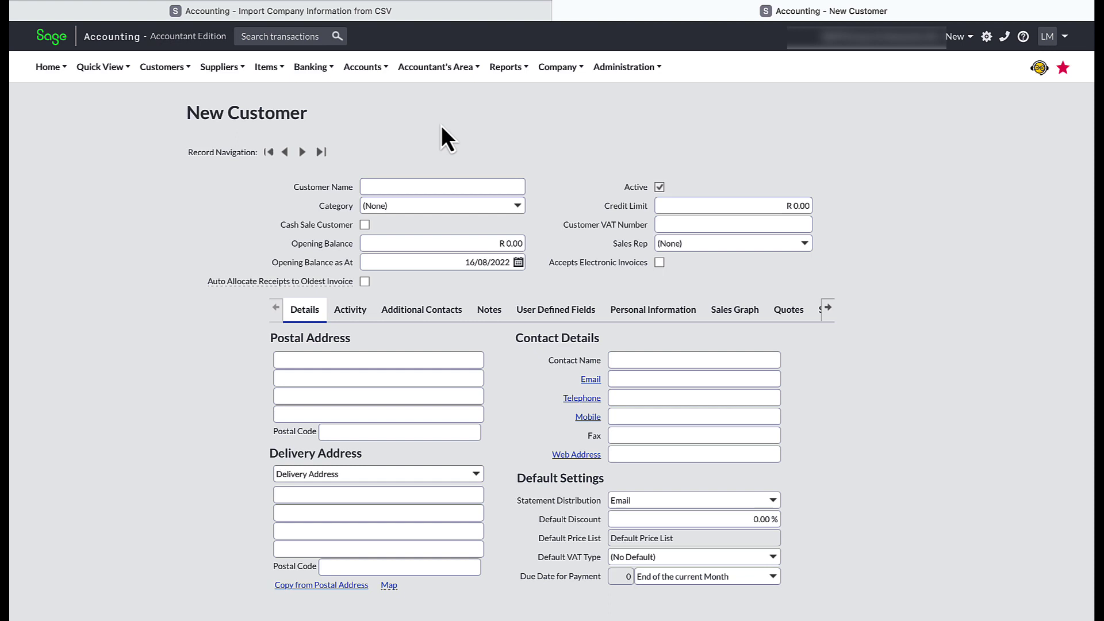
pyautogui.click(566, 77)
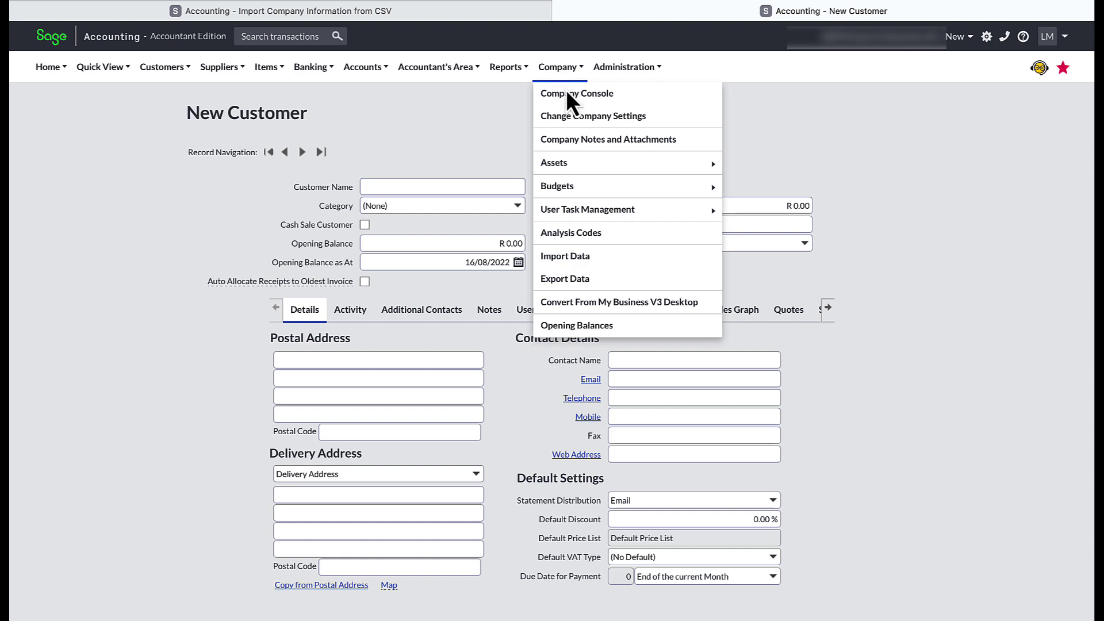
pyautogui.click(567, 258)
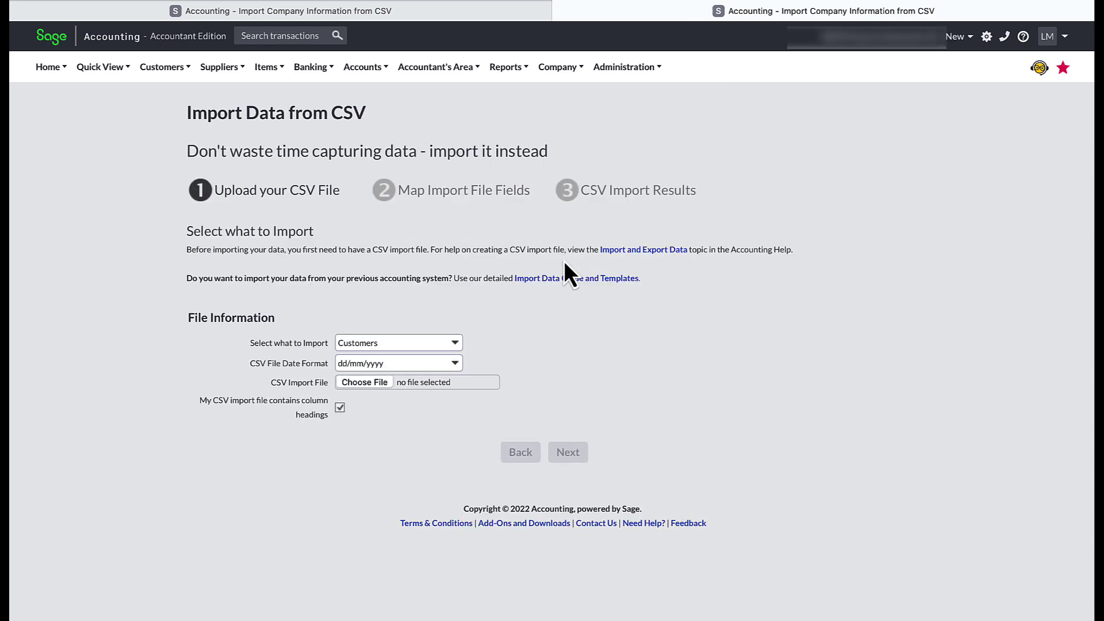
# Step: Upload the corrected Customers.csv and run the import, with all 33 rows succeeding
pyautogui.click(376, 383)
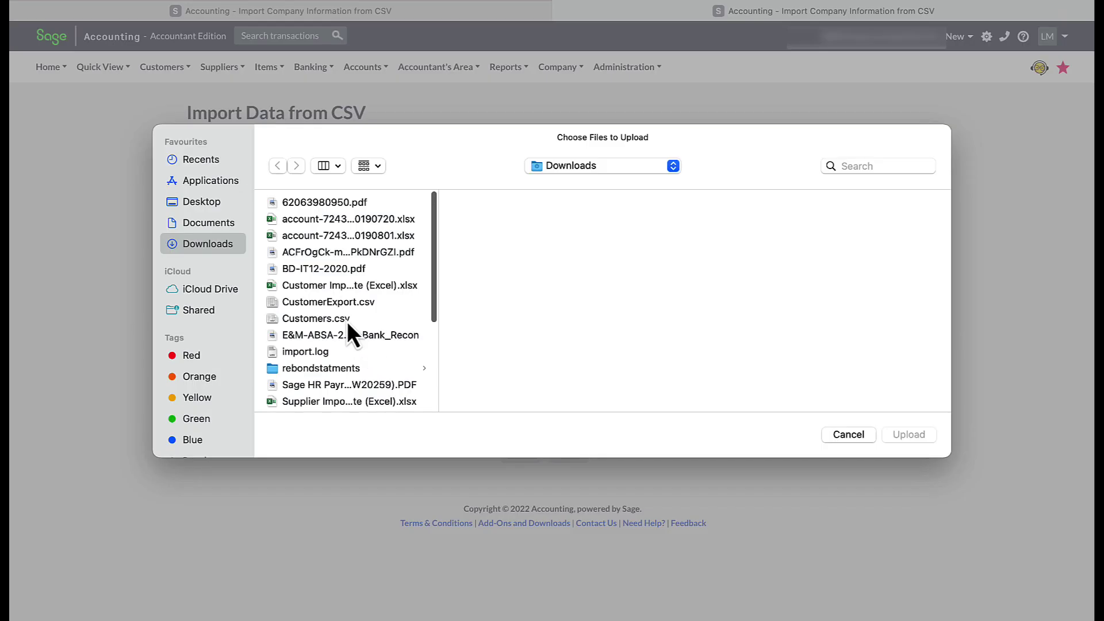
pyautogui.click(346, 319)
pyautogui.click(904, 437)
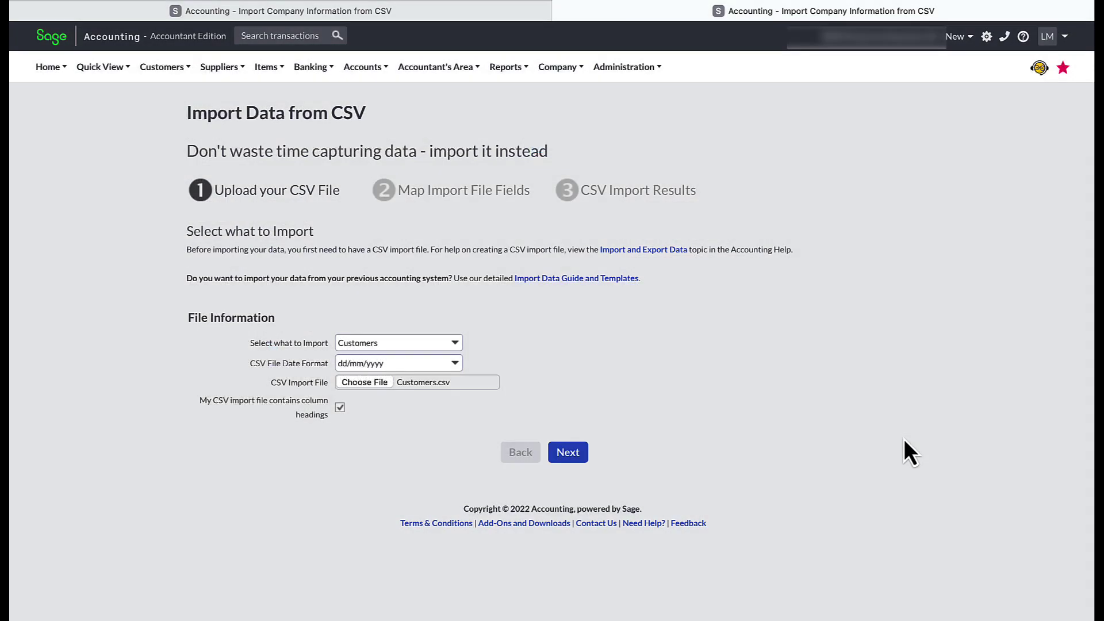
pyautogui.click(570, 455)
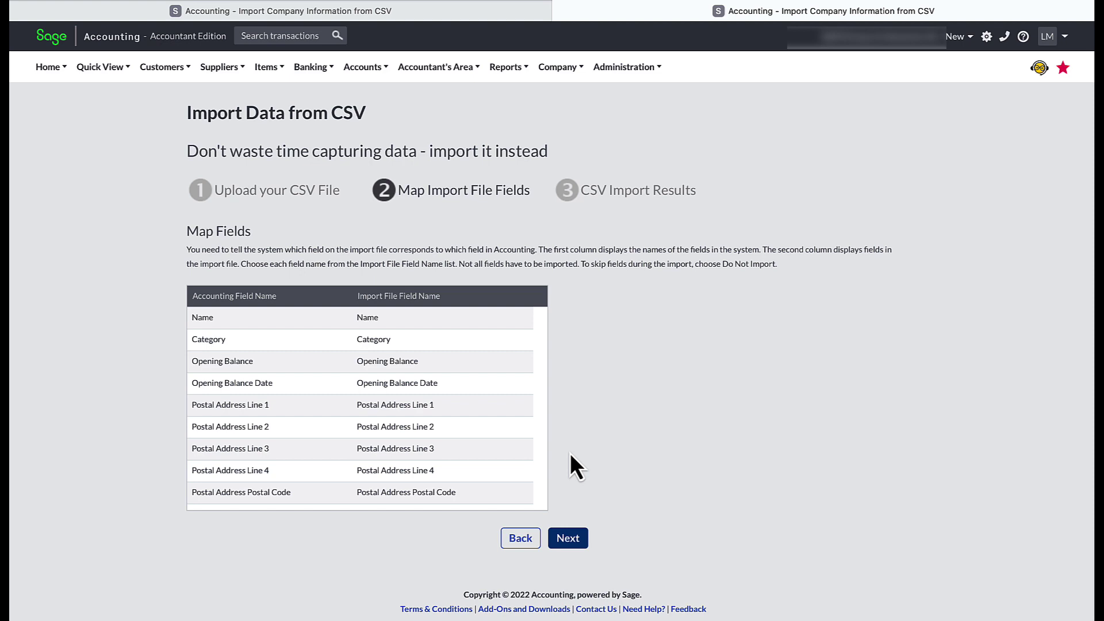
pyautogui.click(568, 539)
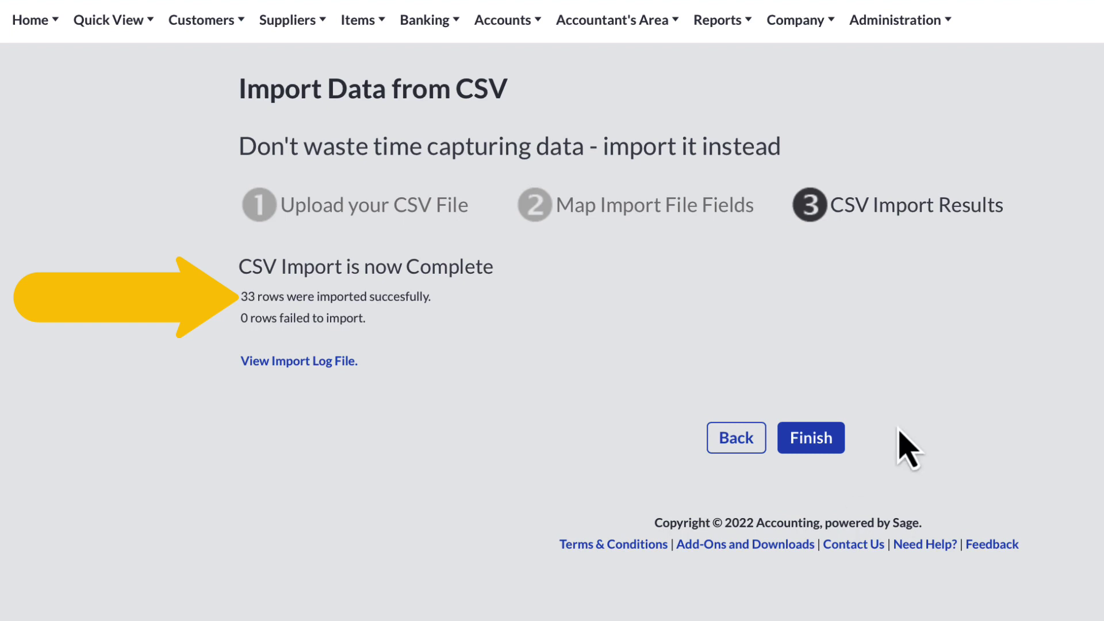
pyautogui.click(840, 440)
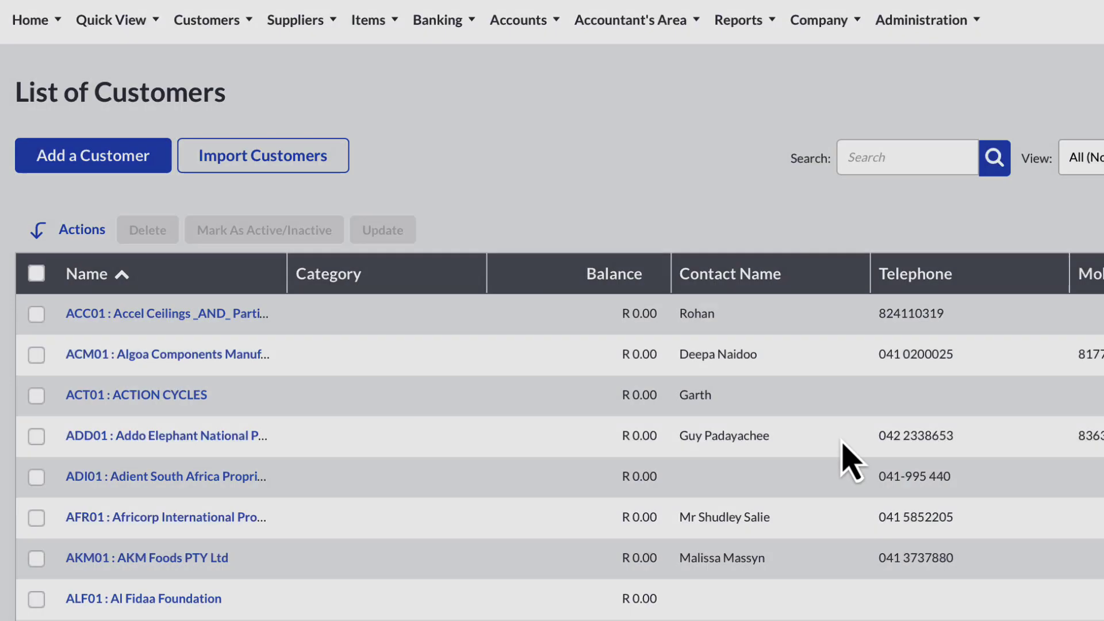